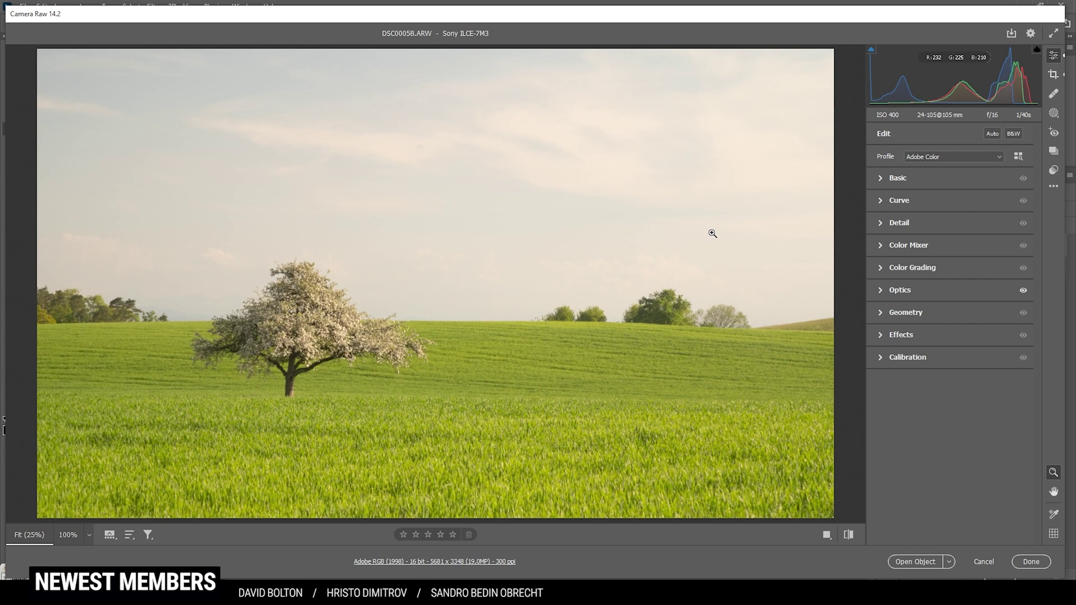
Step: Switch to the Adobe Standard profile and cool Temperature from 7900 to 6200
left_click_drag(622, 21, 617, 20)
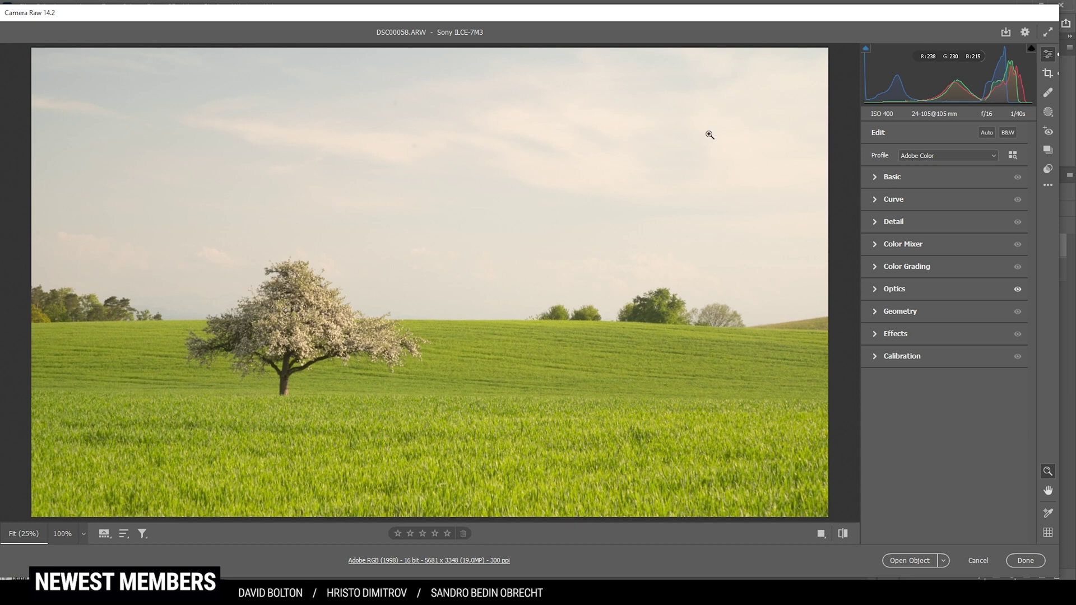
left_click(929, 161)
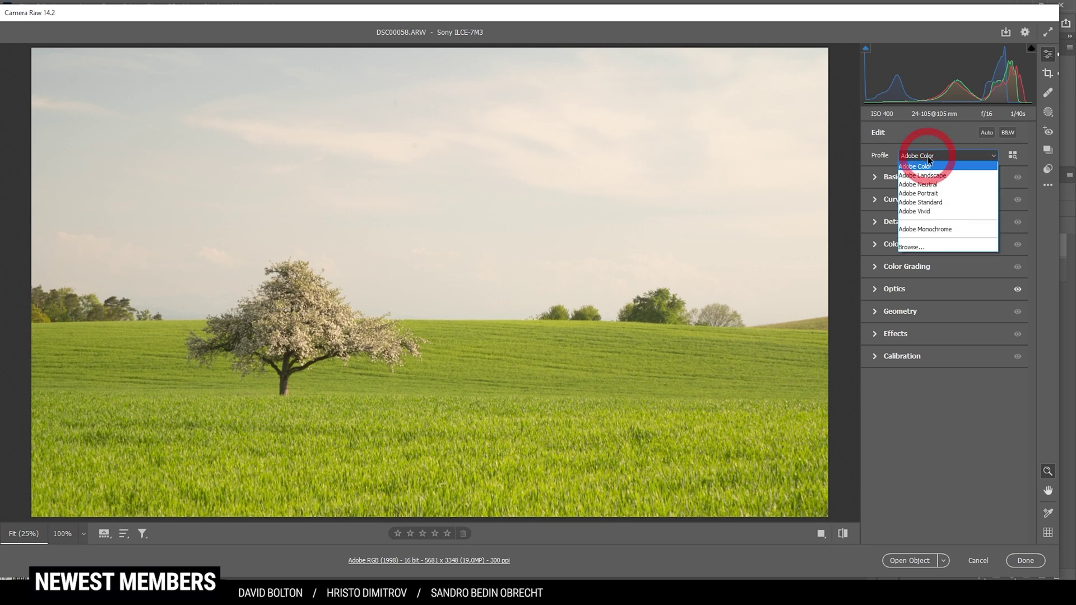
left_click(925, 202)
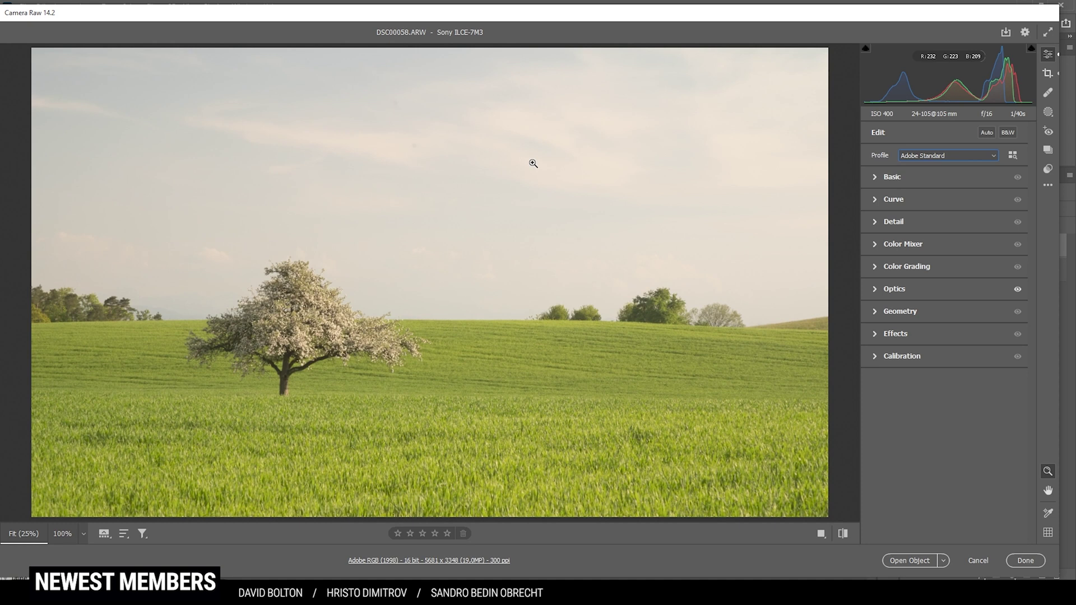
left_click(874, 183)
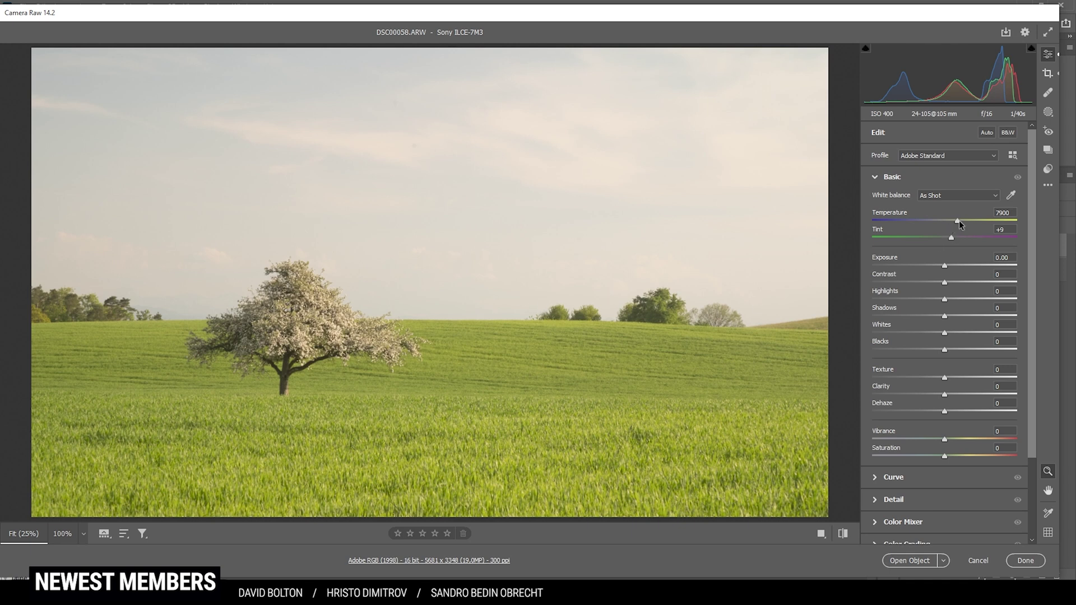
left_click_drag(958, 224, 932, 221)
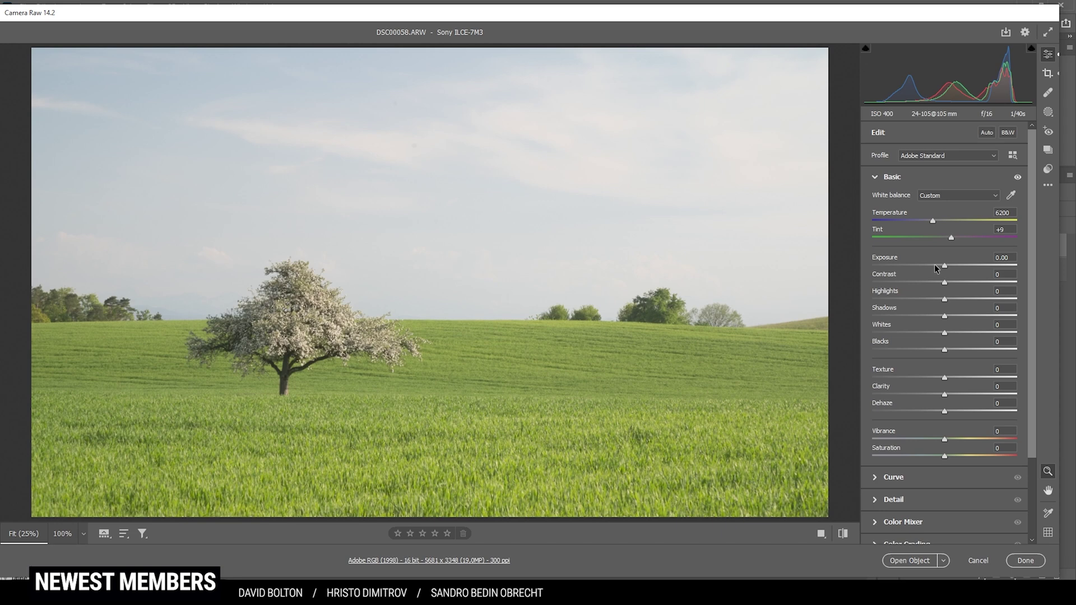
Step: Lower Exposure to -0.95 and set Whites to +62
left_click_drag(944, 265, 928, 267)
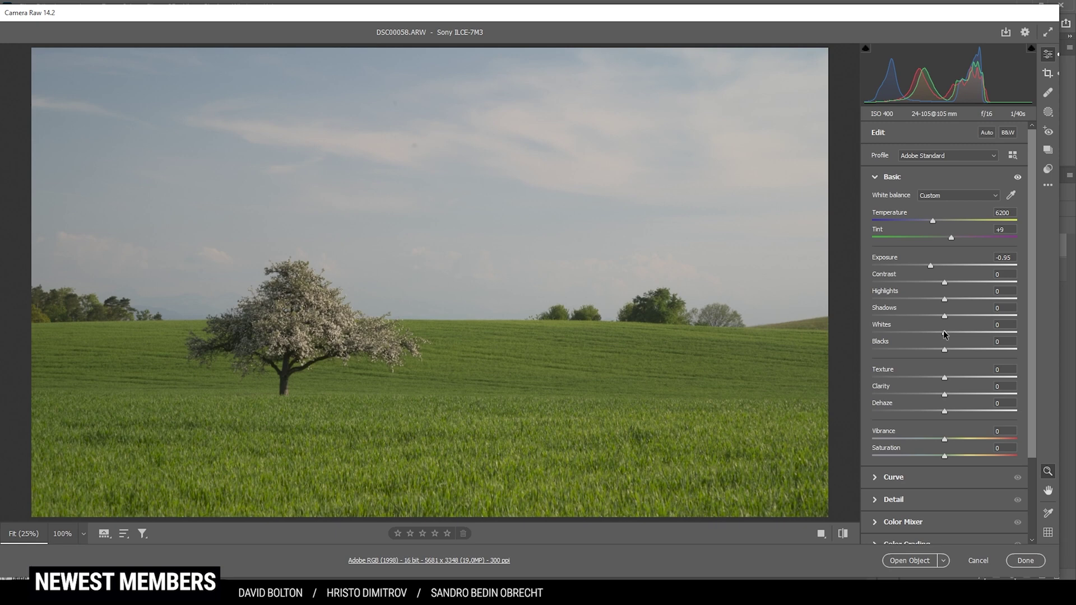
left_click_drag(946, 334, 993, 331)
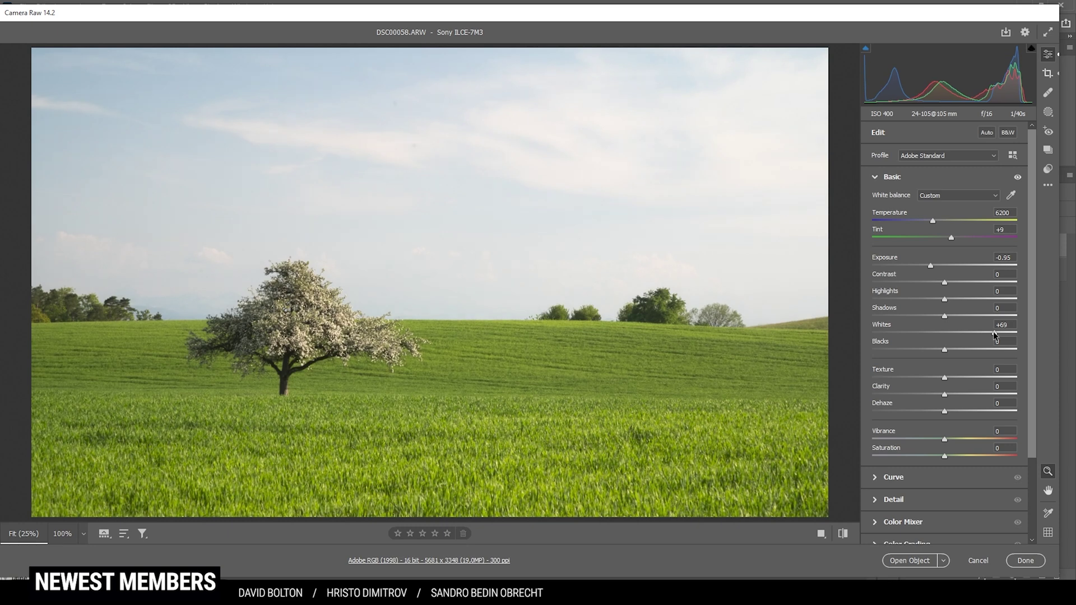
left_click_drag(994, 331, 988, 335)
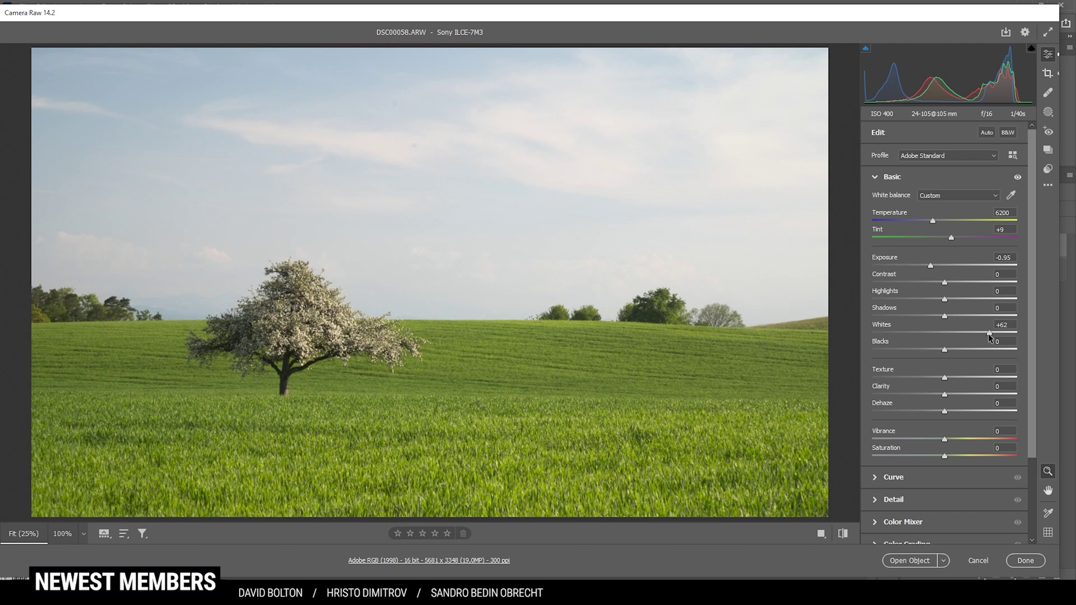
Step: Toggle between default and edited settings several times, ending on the edited photo
left_click(843, 533)
left_click(843, 534)
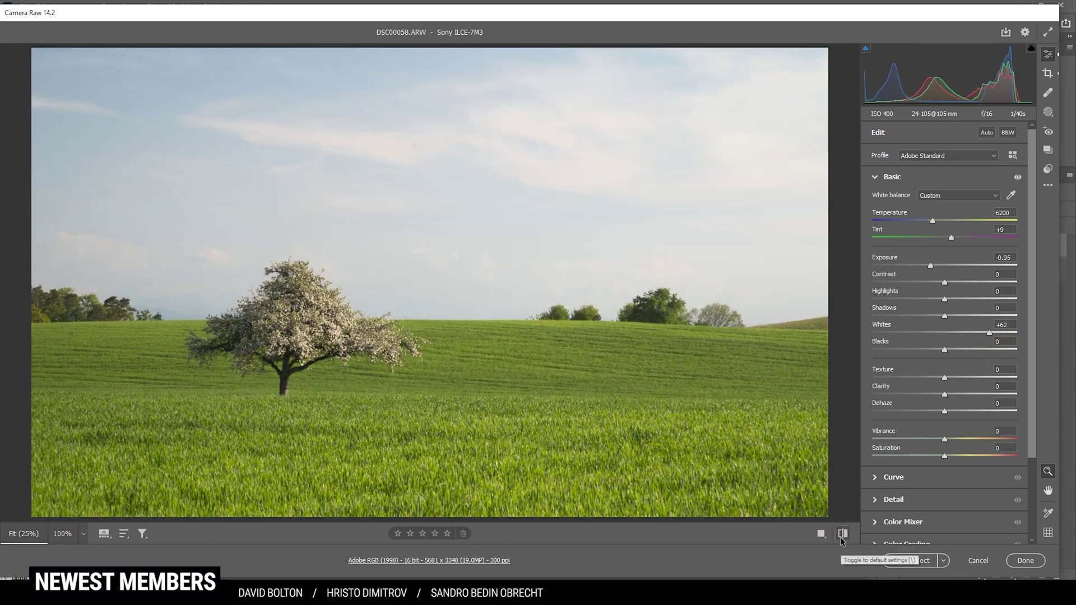
left_click(843, 534)
left_click(842, 534)
left_click(842, 534)
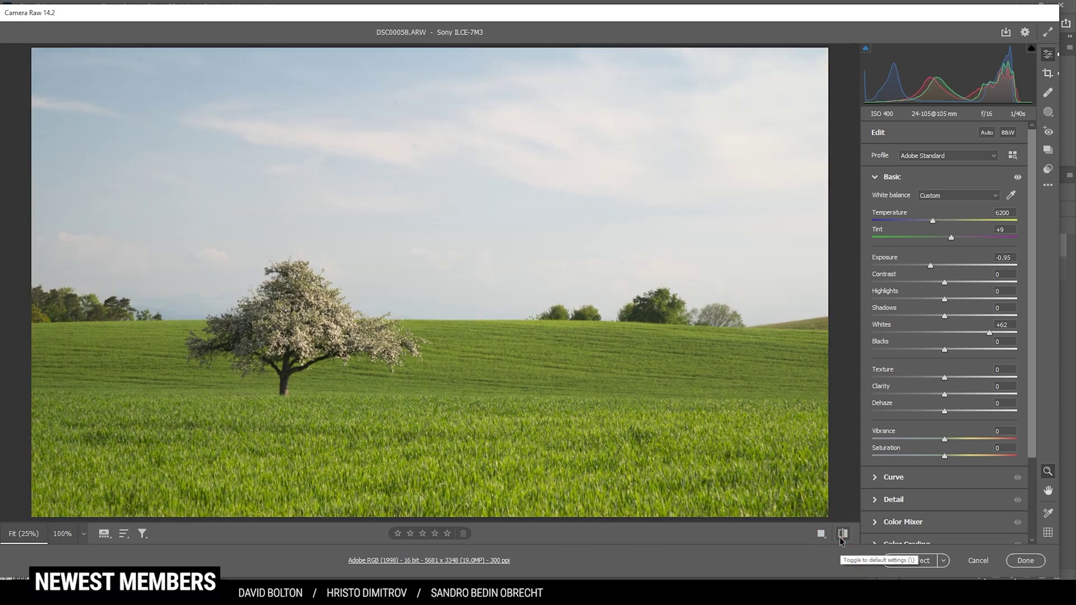
left_click(843, 533)
left_click(843, 533)
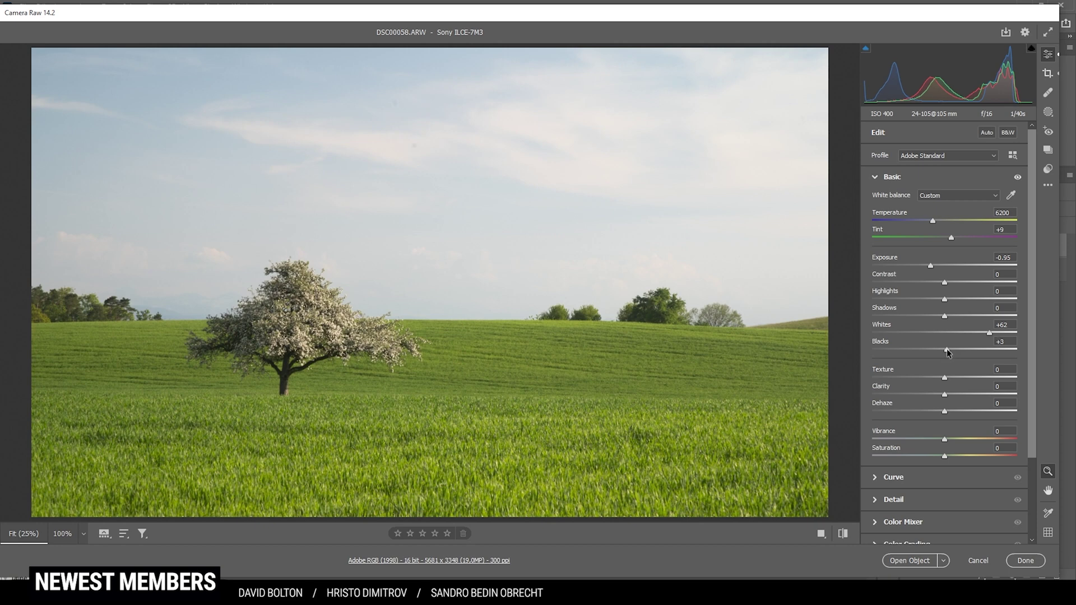
Step: Set Blacks +14, Dehaze +4, Clarity -4 and Vibrance +26 in the Basic panel
left_click_drag(950, 348, 952, 350)
left_click_drag(947, 412, 948, 411)
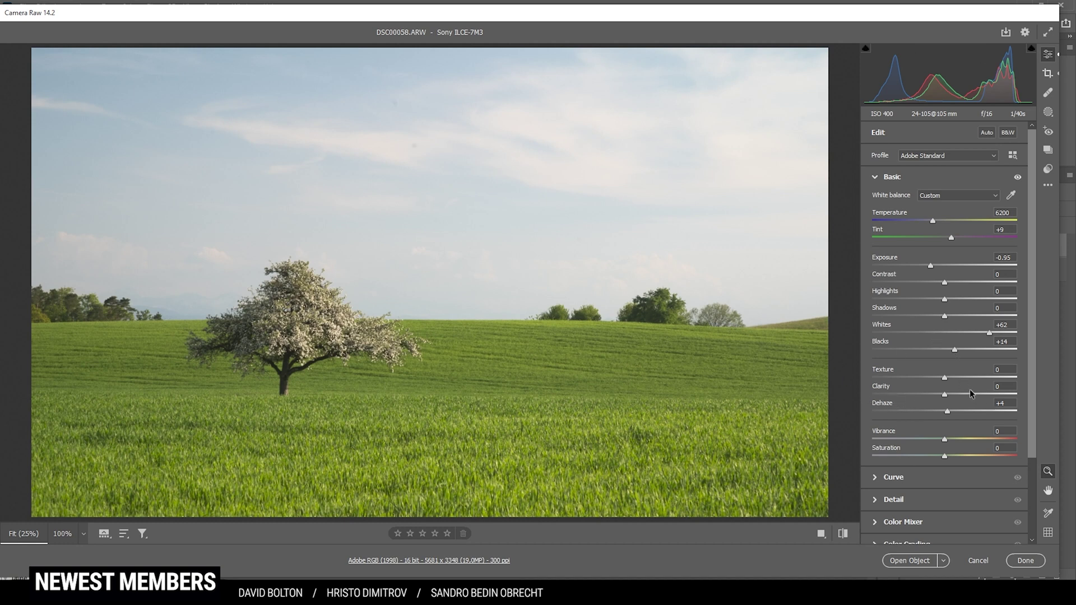
left_click(945, 396)
left_click_drag(944, 394, 941, 398)
left_click_drag(942, 398, 946, 377)
left_click_drag(944, 438, 964, 438)
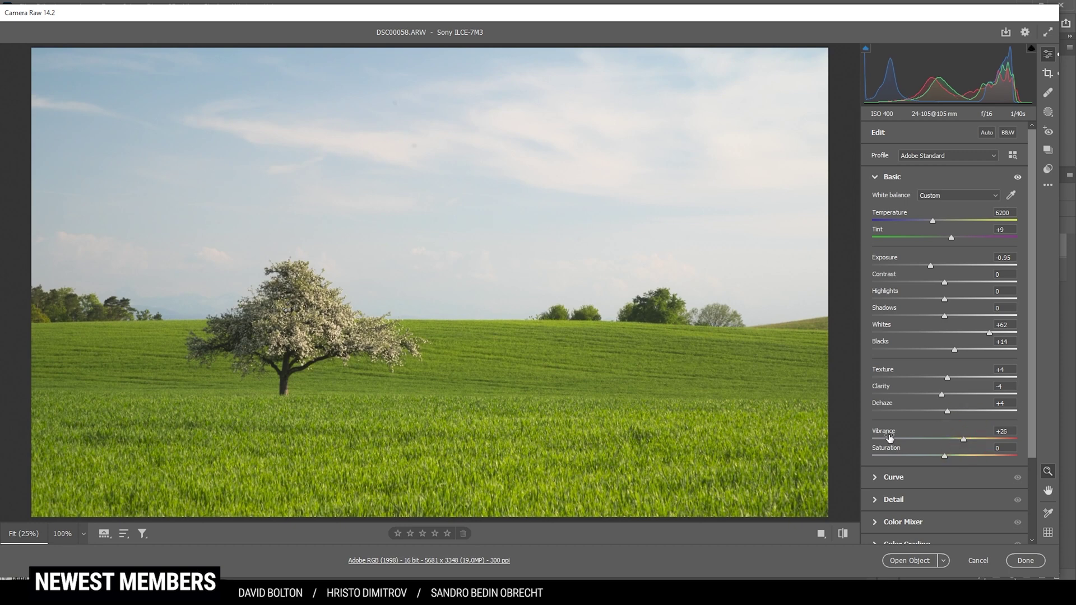
mouse_move(891, 437)
left_click(843, 535)
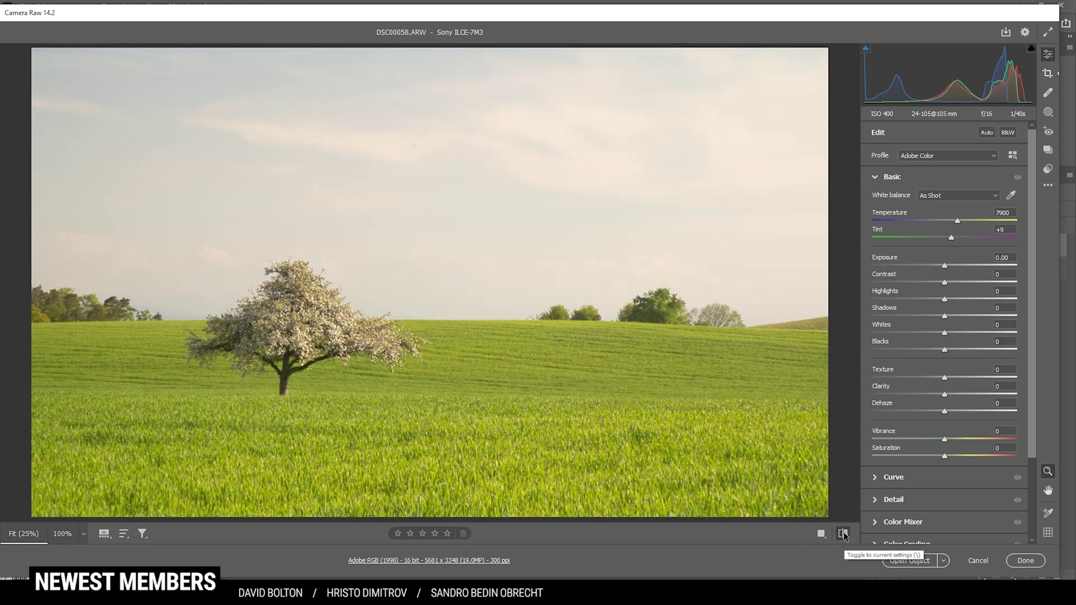
left_click(844, 534)
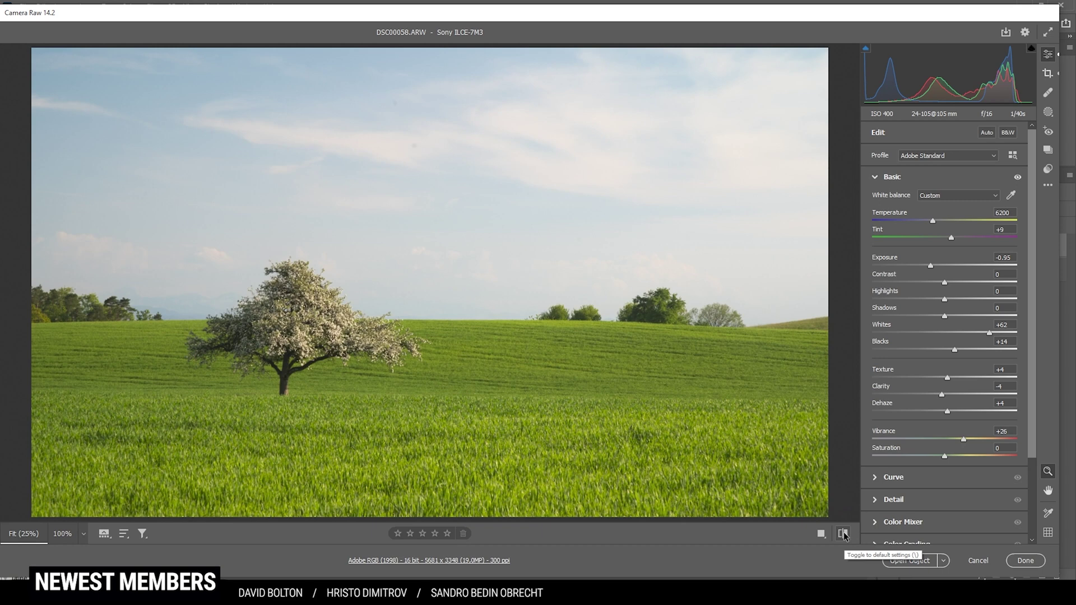
left_click(844, 534)
left_click(844, 535)
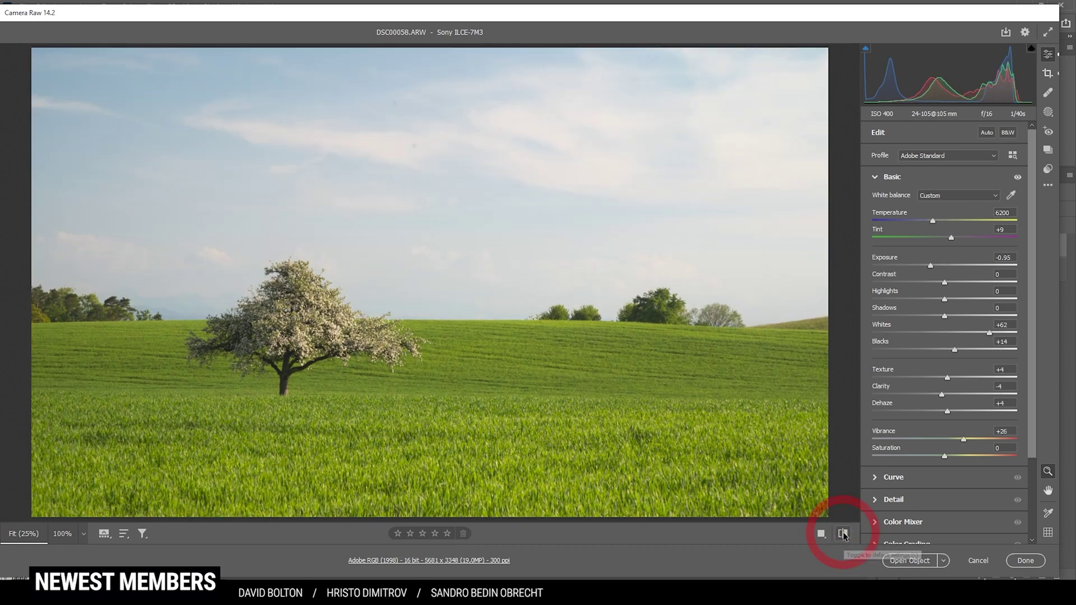
left_click(844, 534)
left_click(844, 534)
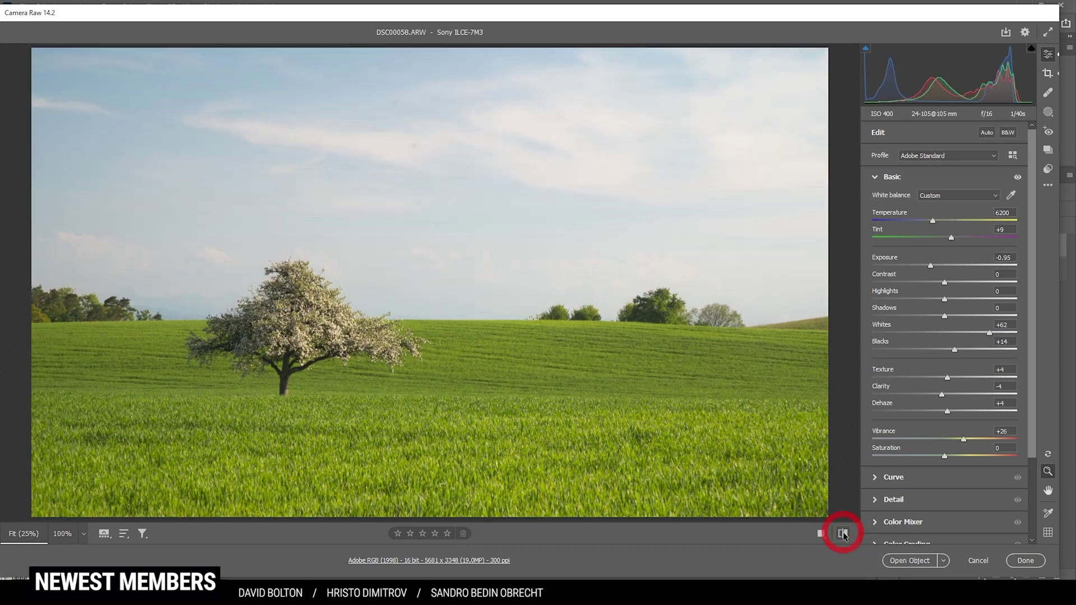
left_click(844, 534)
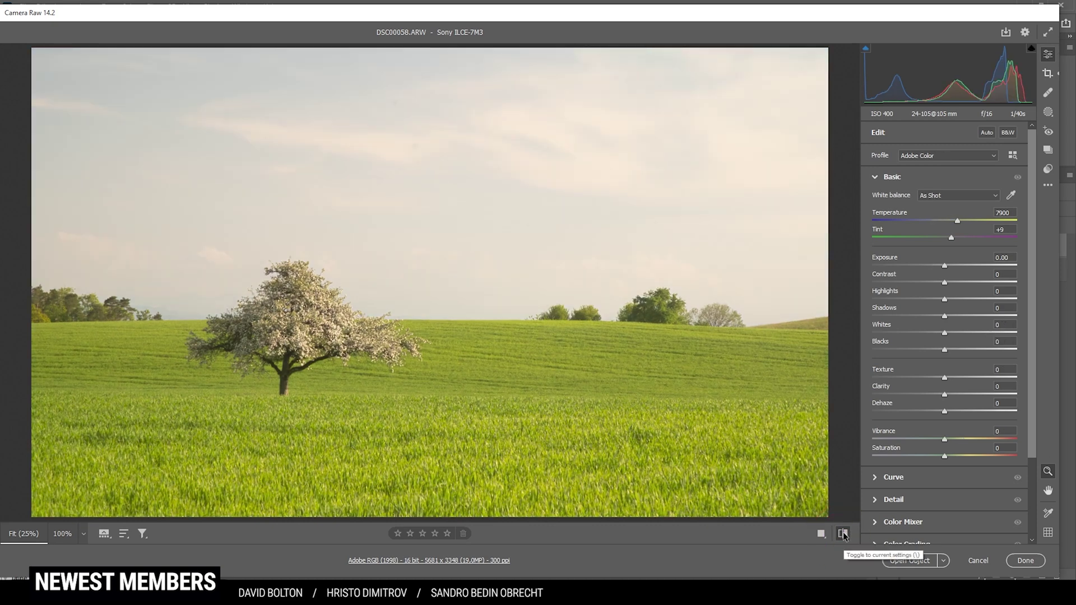
left_click(843, 534)
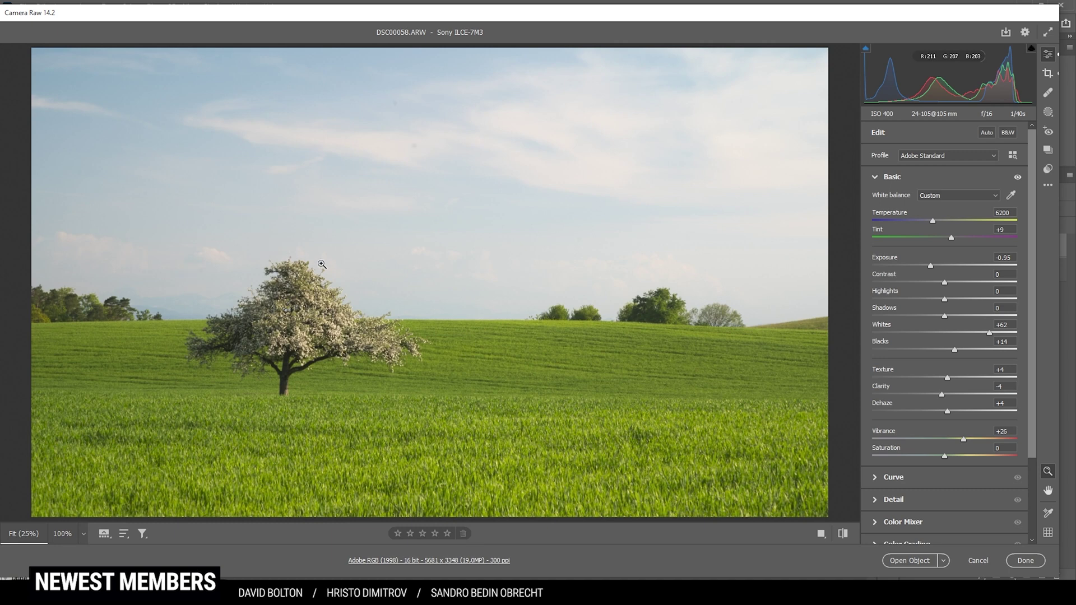
left_click(1047, 113)
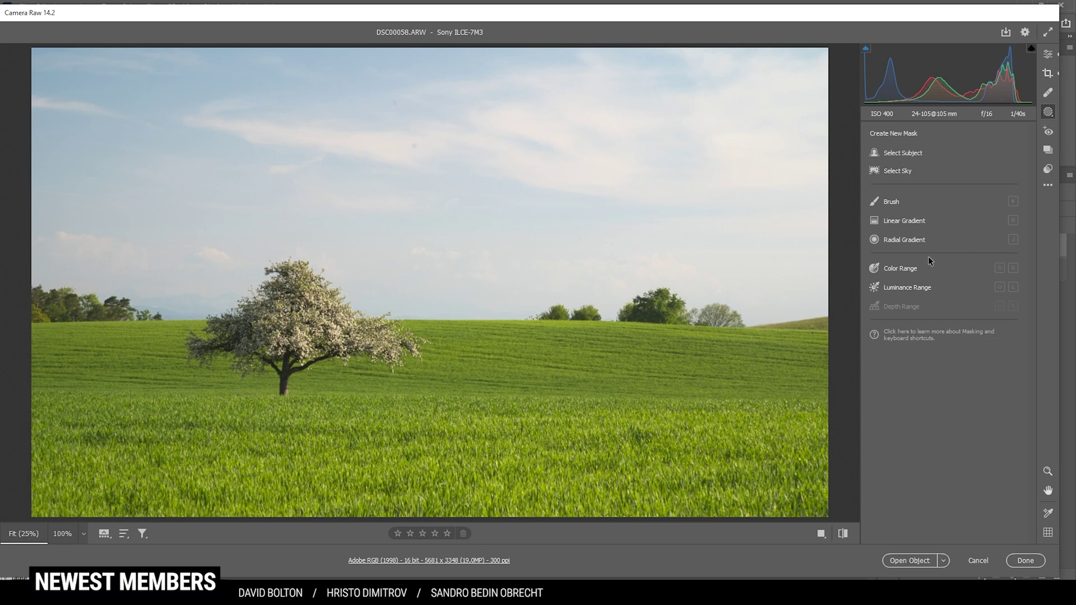
Step: Draw a linear gradient from the sky's top to the horizon with Exposure -0.65 and Contrast +95
left_click(904, 221)
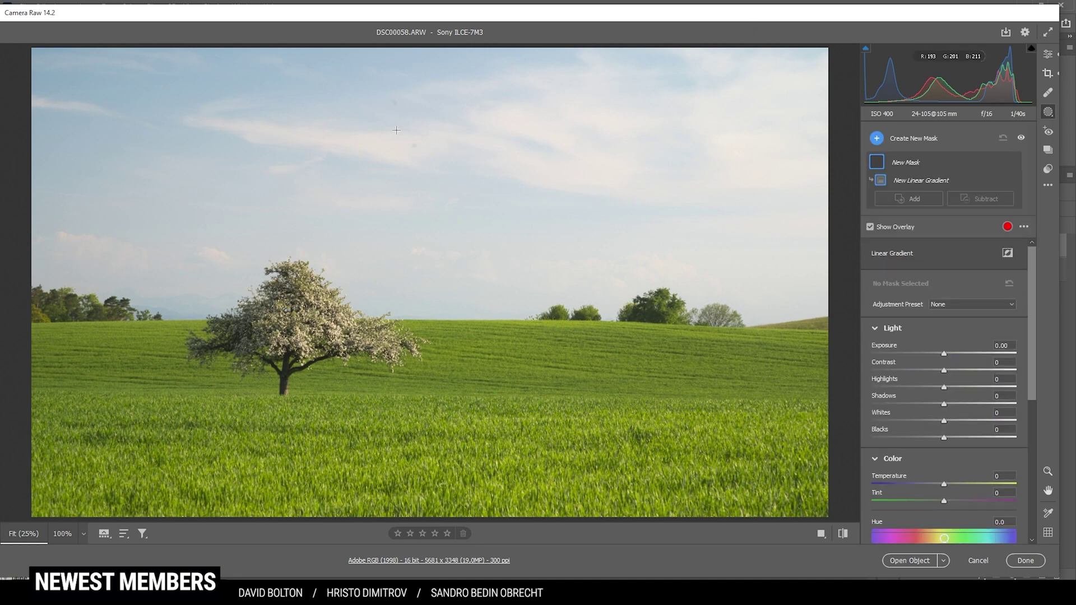
left_click_drag(400, 135, 396, 323)
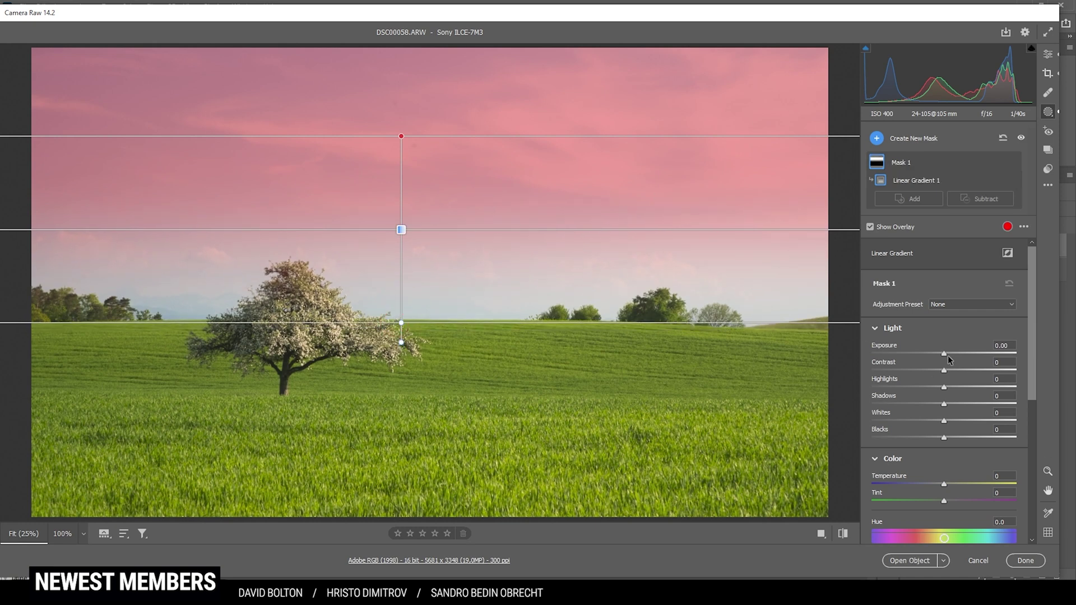
left_click_drag(945, 357, 932, 352)
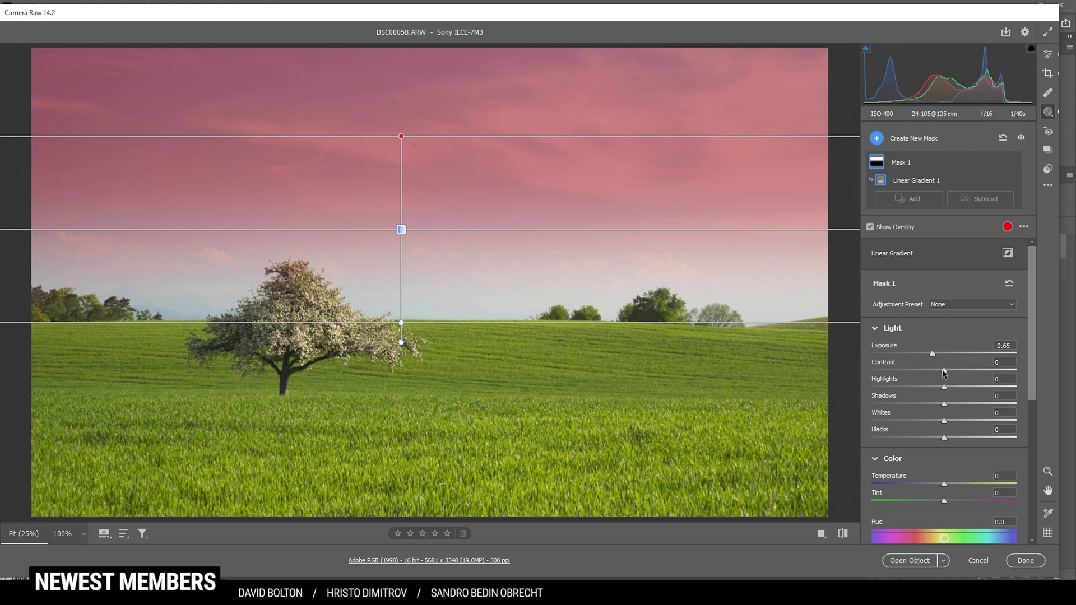
left_click_drag(942, 369, 1012, 371)
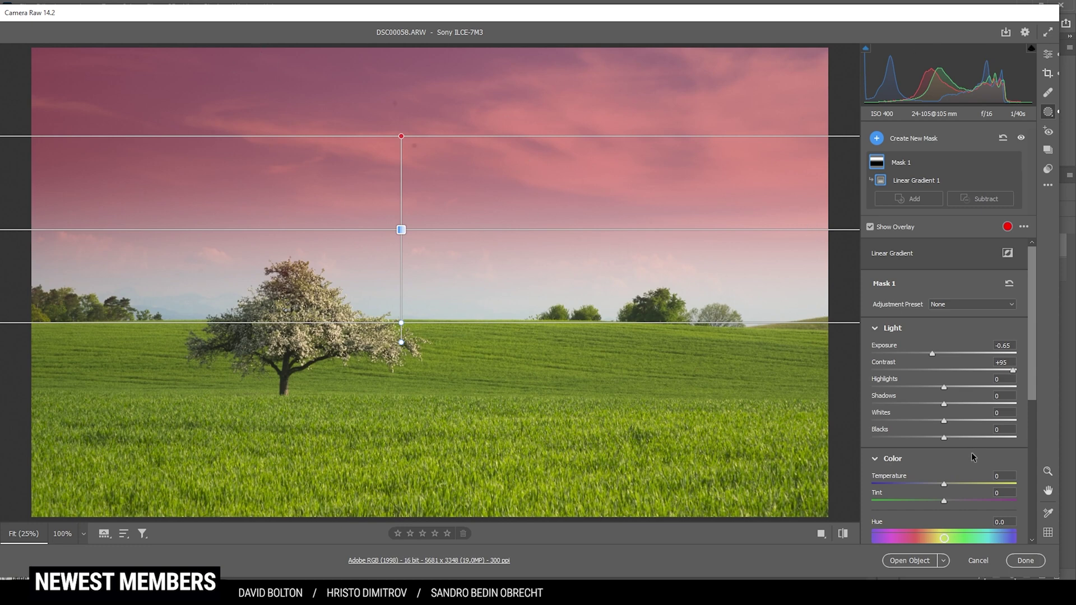
Step: Push the sky mask's Clarity high and return to the global Edit panel
scroll(971, 452, "down", 4)
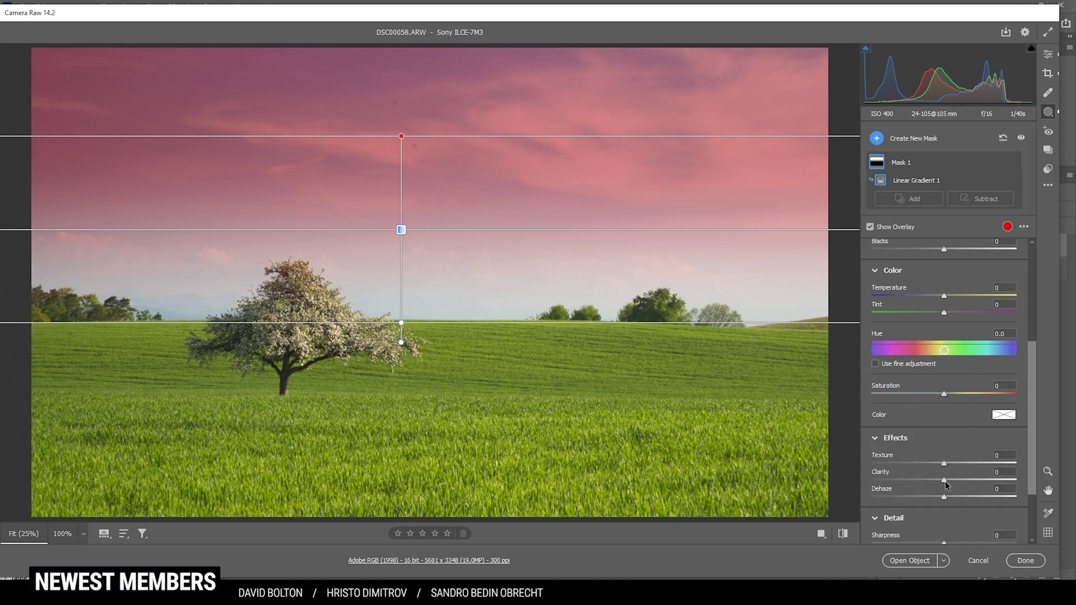
left_click_drag(944, 480, 999, 478)
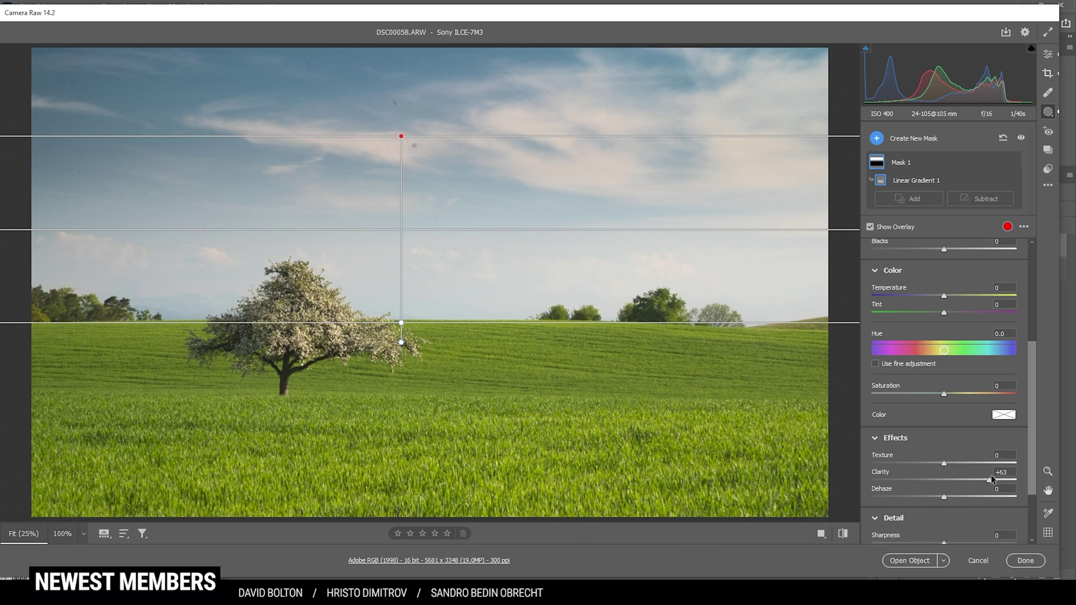
left_click_drag(989, 476, 1001, 477)
key("e")
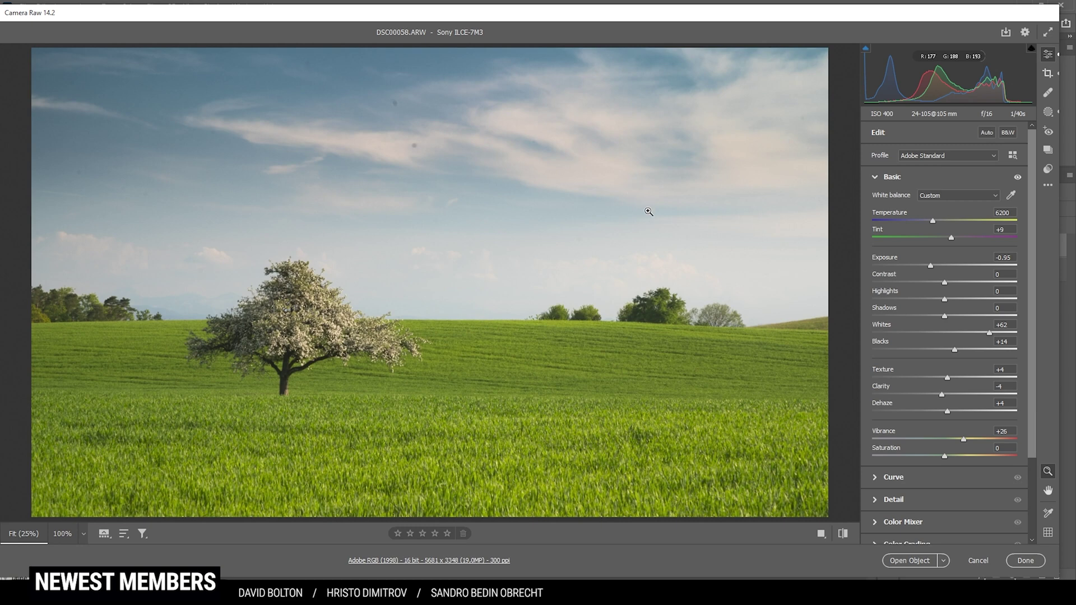
Step: Compare the edit with default settings, then bring up the list of new mask types
left_click(843, 533)
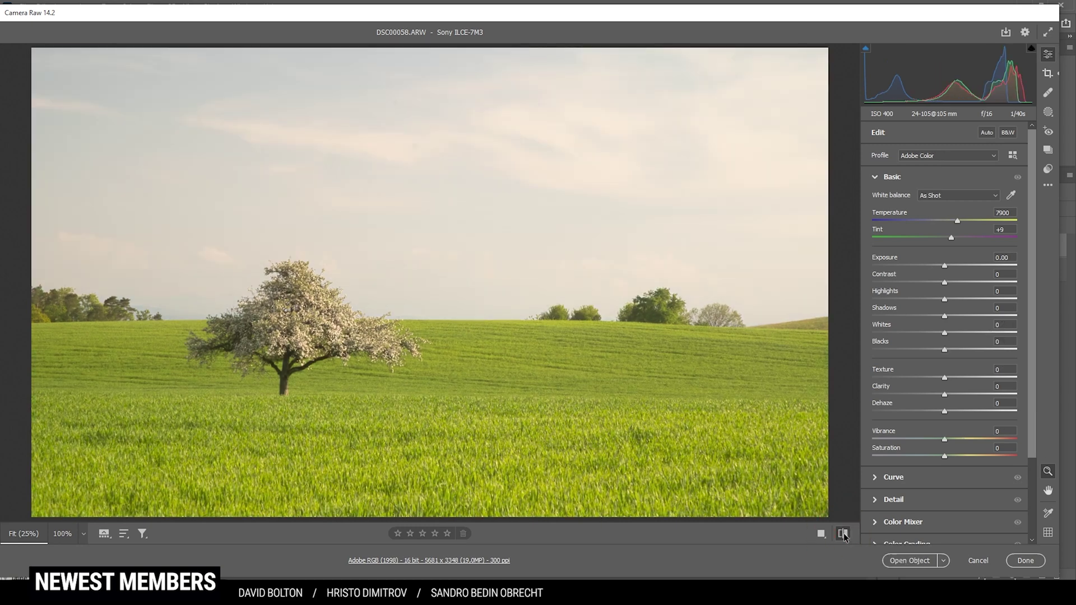
left_click(843, 533)
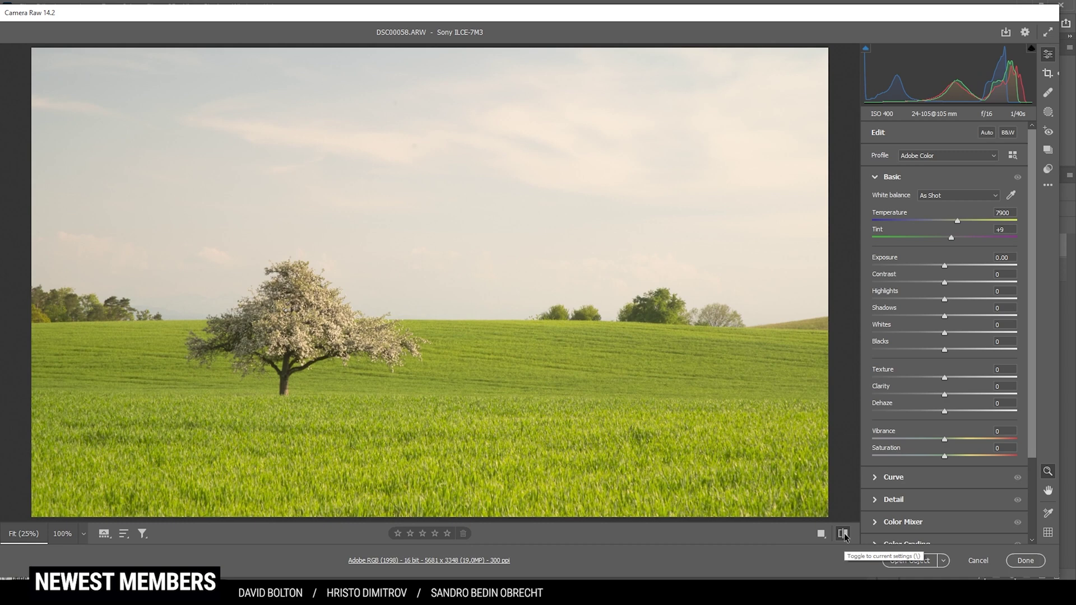
left_click(843, 533)
left_click(843, 534)
left_click(843, 534)
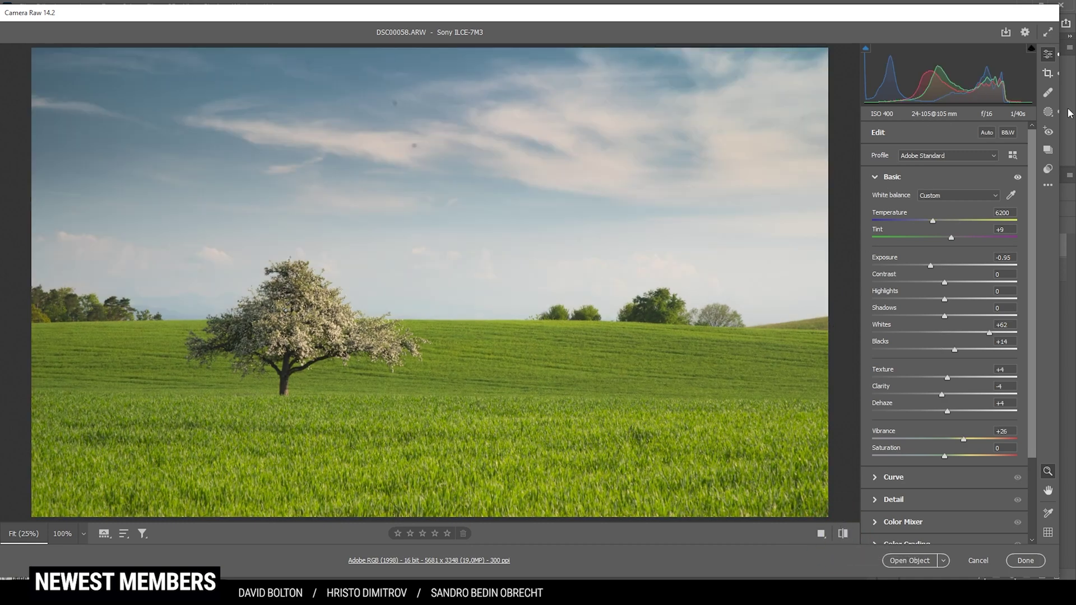
left_click(1048, 112)
left_click(871, 141)
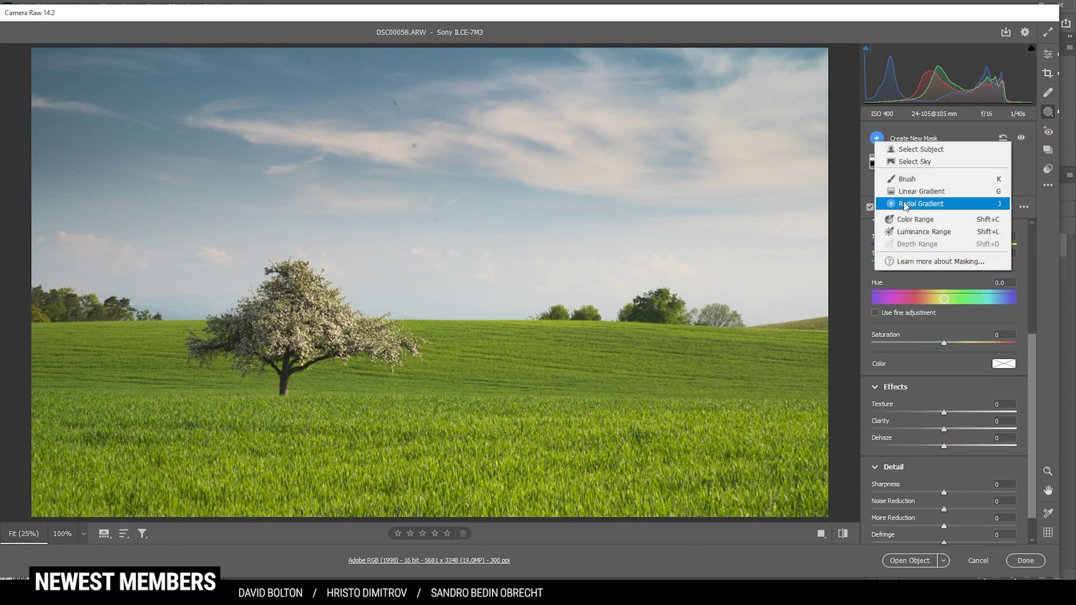
Step: Add a linear gradient rising from the bottom of the field and set its Clarity to -15
left_click(914, 191)
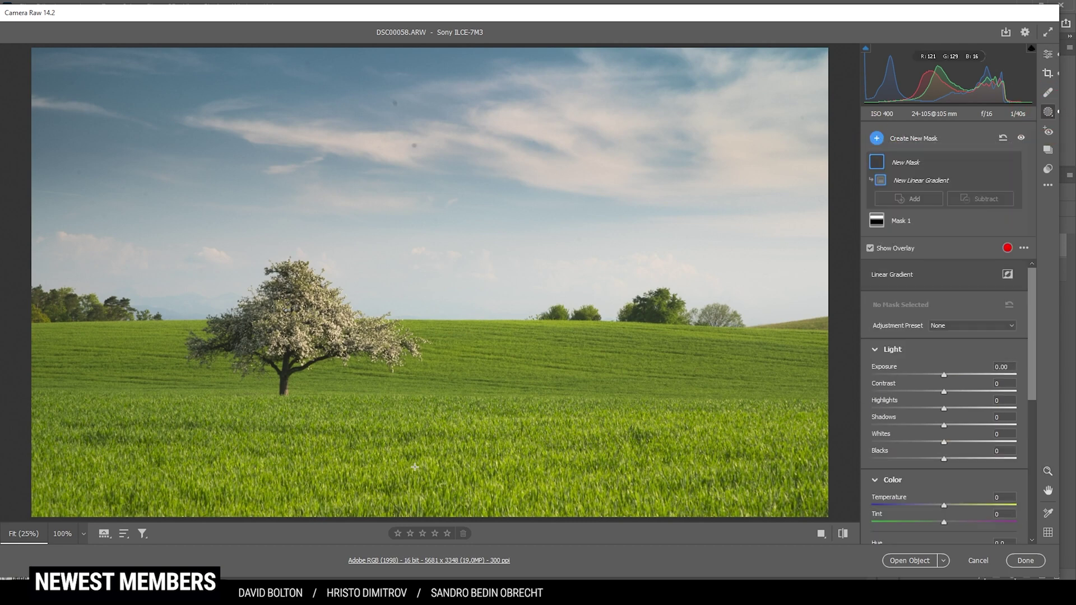
left_click_drag(417, 463, 416, 406)
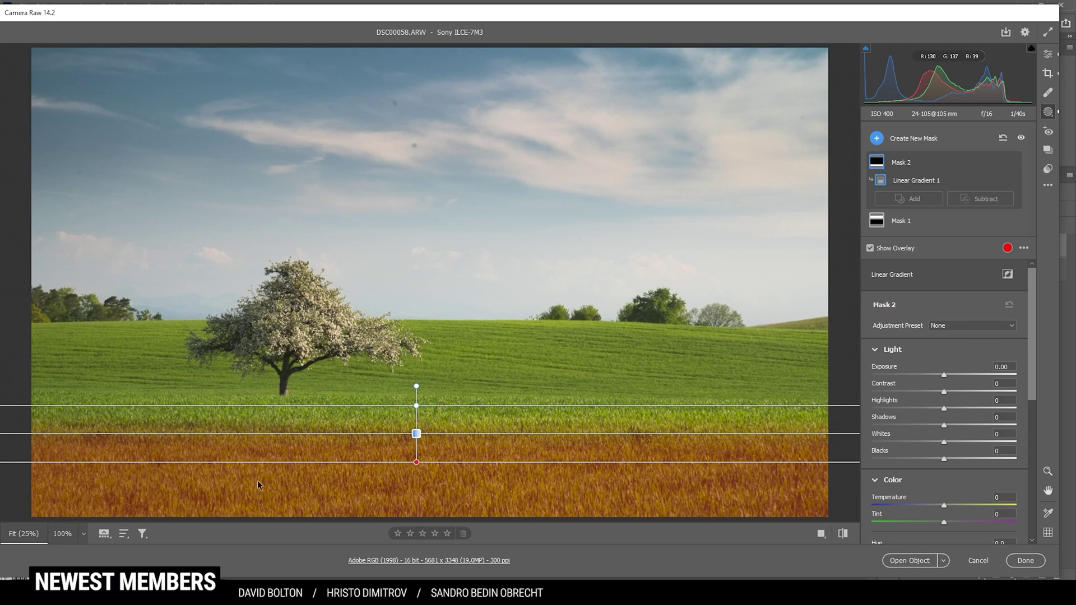
left_click_drag(416, 406, 417, 396)
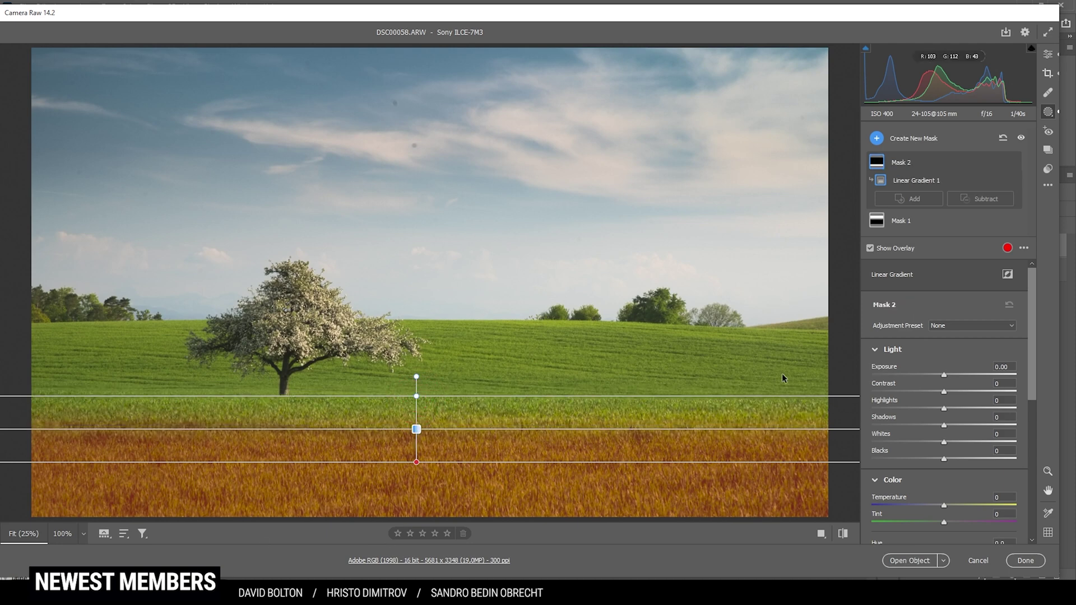
scroll(947, 420, "down", 4)
scroll(947, 420, "down", 2)
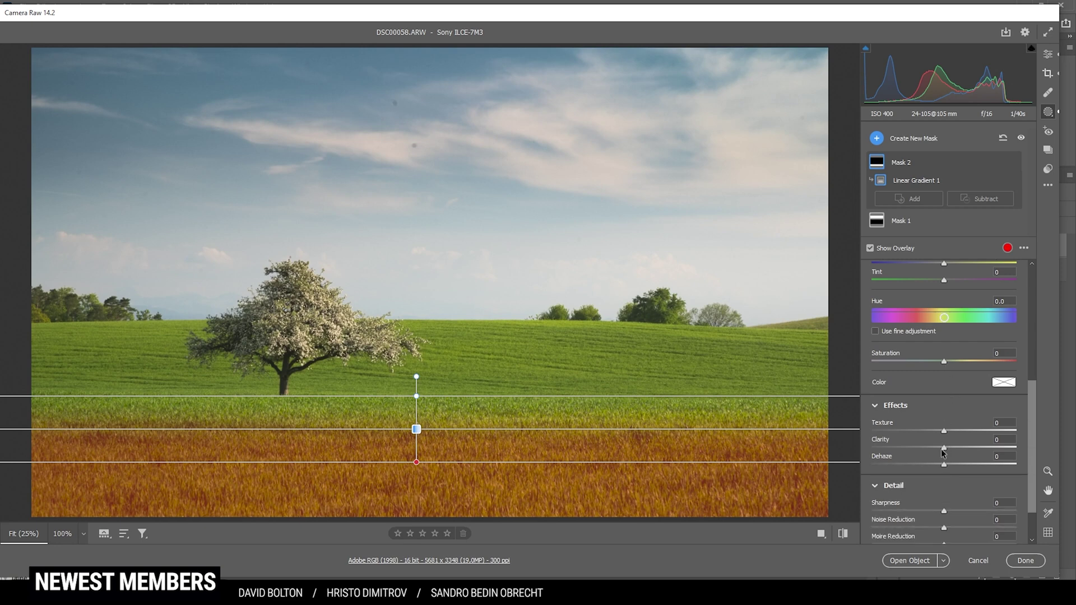
left_click_drag(944, 449, 940, 448)
Step: Draw a radial gradient over the right-hand trees, tilted to slope up to the right
left_click(891, 138)
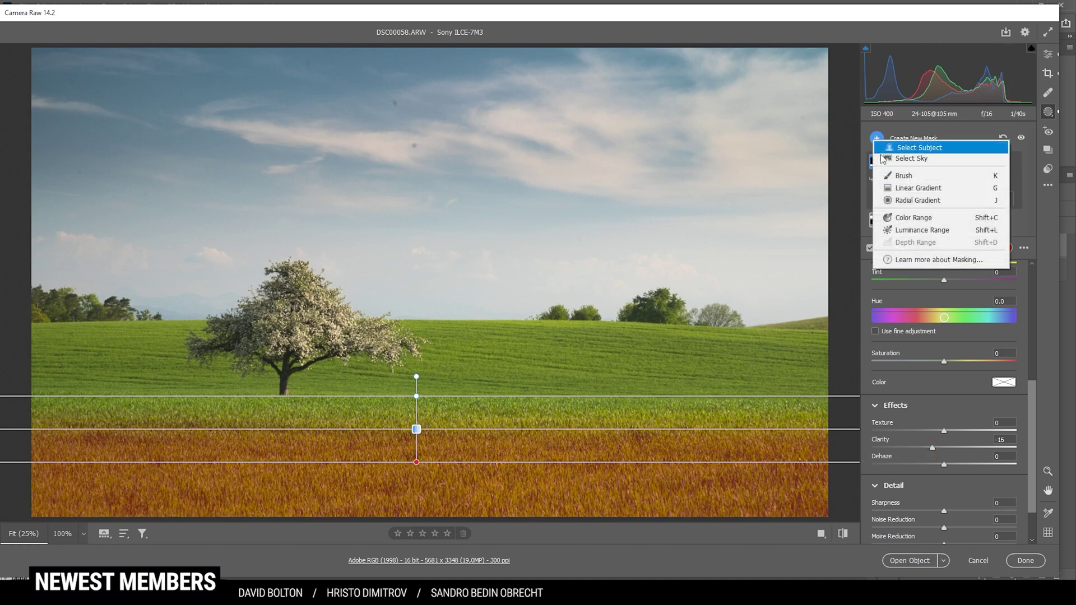
left_click(890, 203)
left_click_drag(571, 271, 835, 369)
left_click_drag(207, 348, 509, 286)
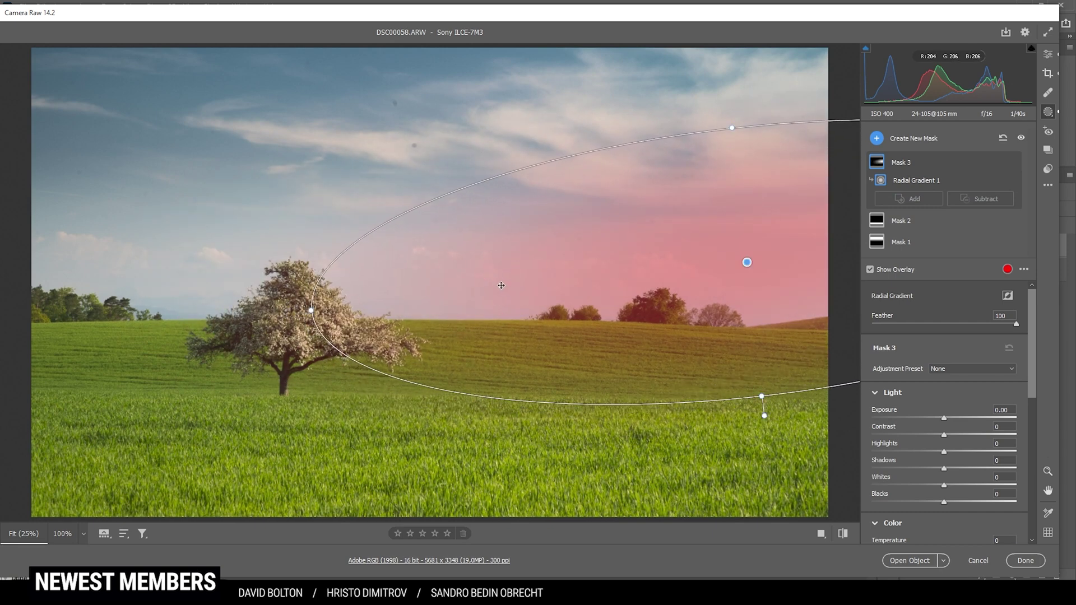
left_click(511, 283)
left_click_drag(317, 308, 359, 305)
key("ctrl+z")
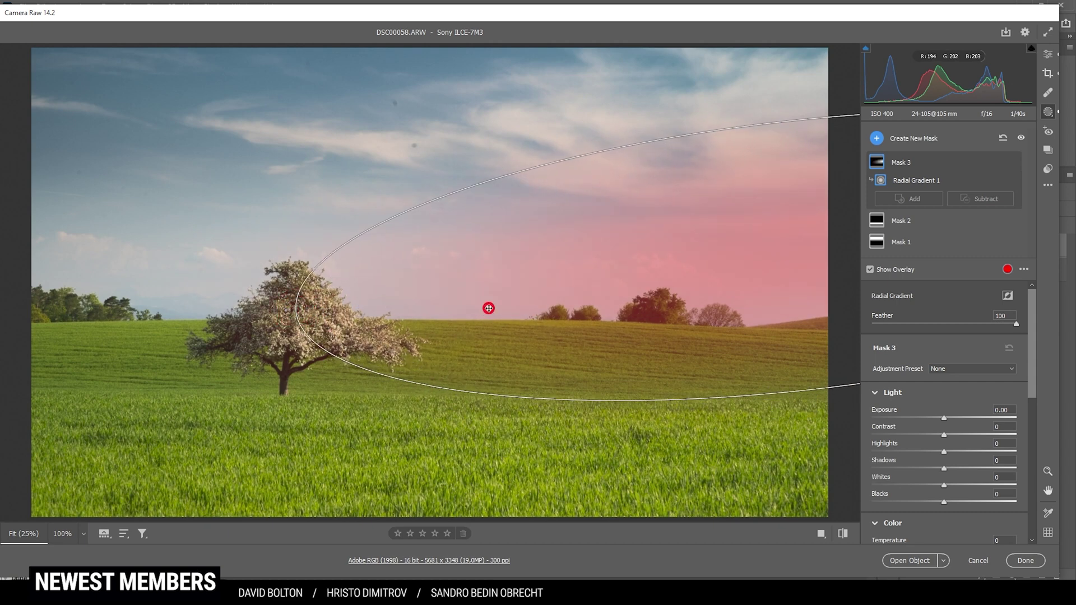
Step: Give the radial mask Whites +62, Blacks +14 and Dehaze -3, then return to global edits
left_click_drag(944, 486, 986, 482)
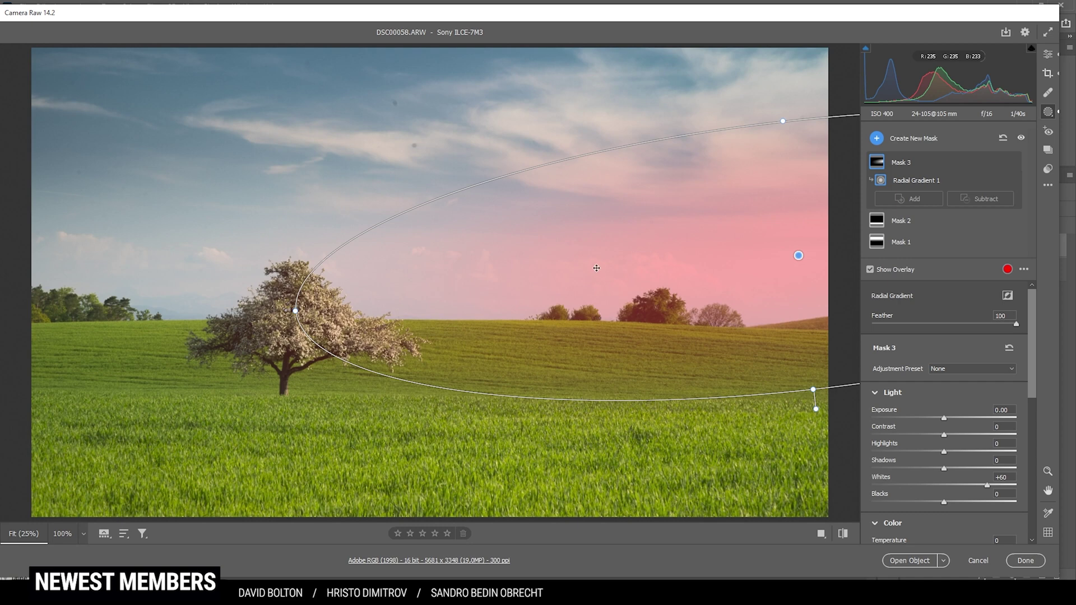
left_click_drag(987, 485, 991, 485)
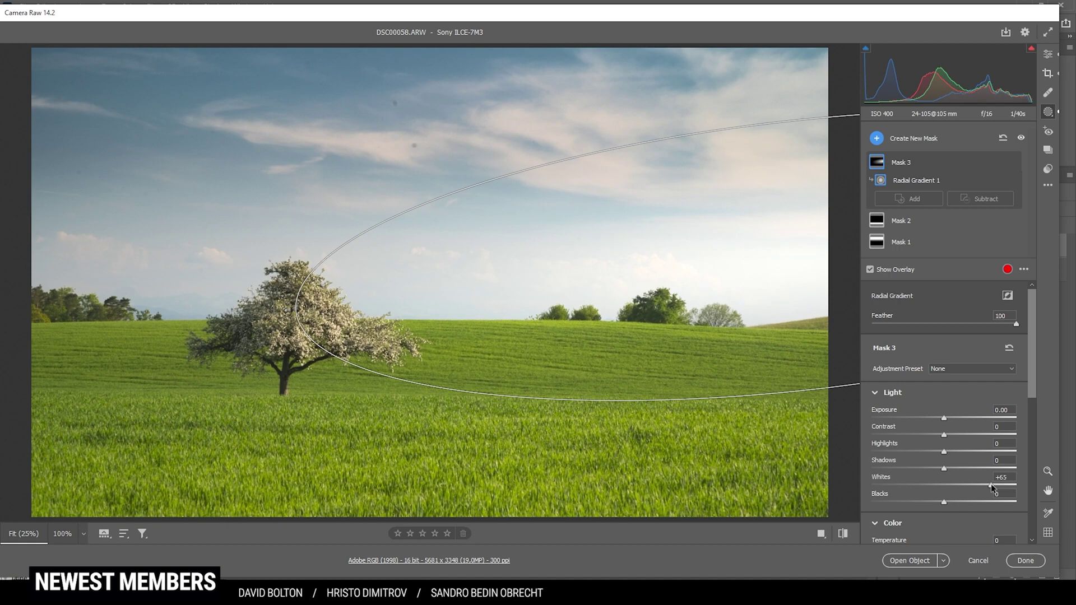
left_click_drag(989, 483, 946, 502)
left_click_drag(956, 503, 956, 502)
scroll(948, 477, "down", 10)
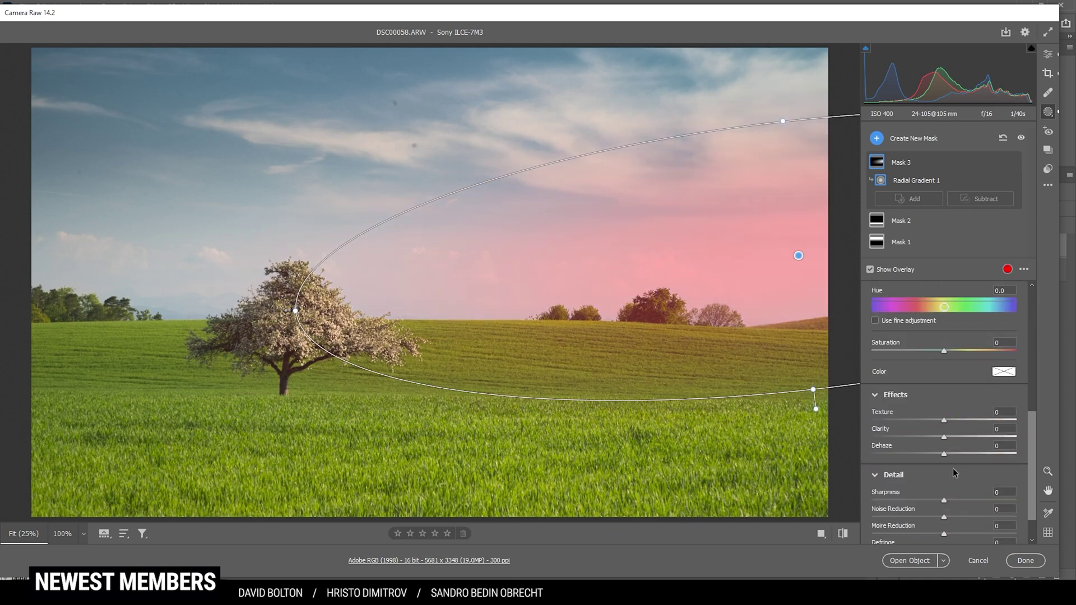
left_click_drag(944, 454, 941, 454)
left_click(1047, 54)
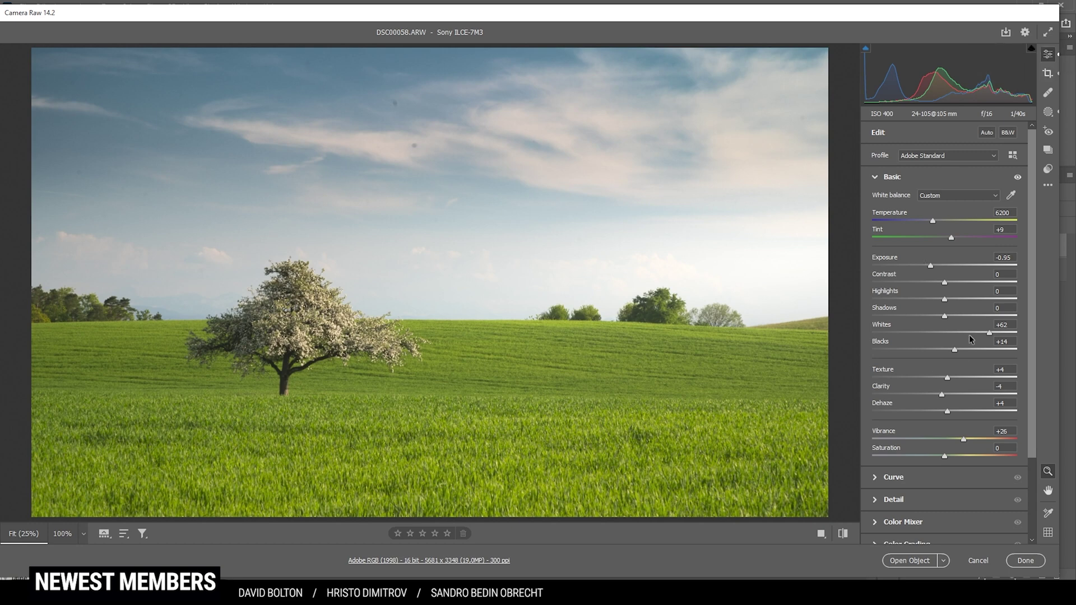
Step: In Color Mixer Luminance, raise Greens to +19 and lower Blues to -30
scroll(941, 291, "down", 1)
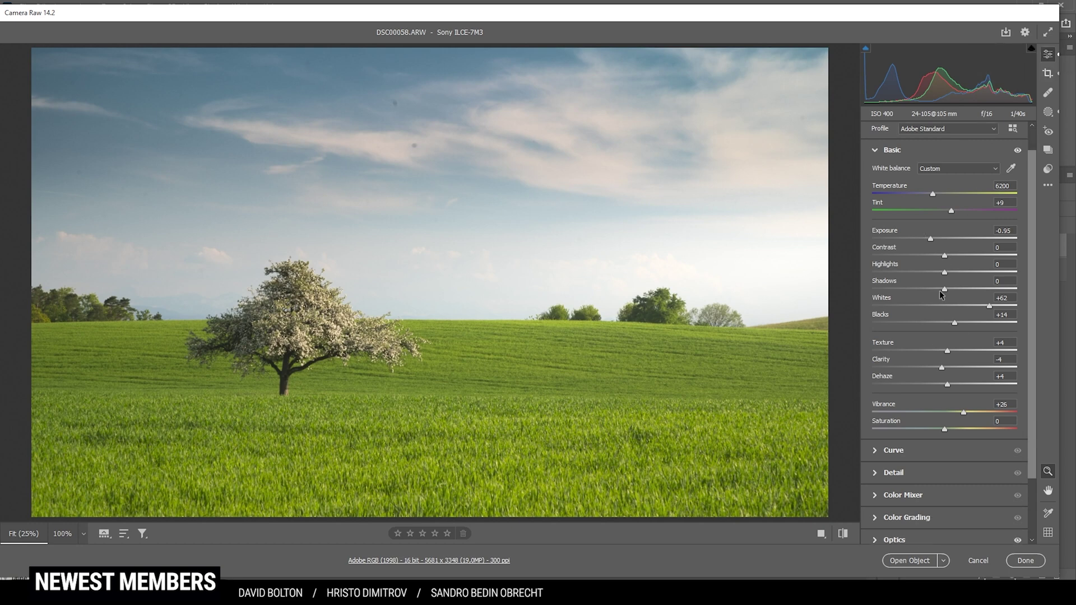
left_click(877, 497)
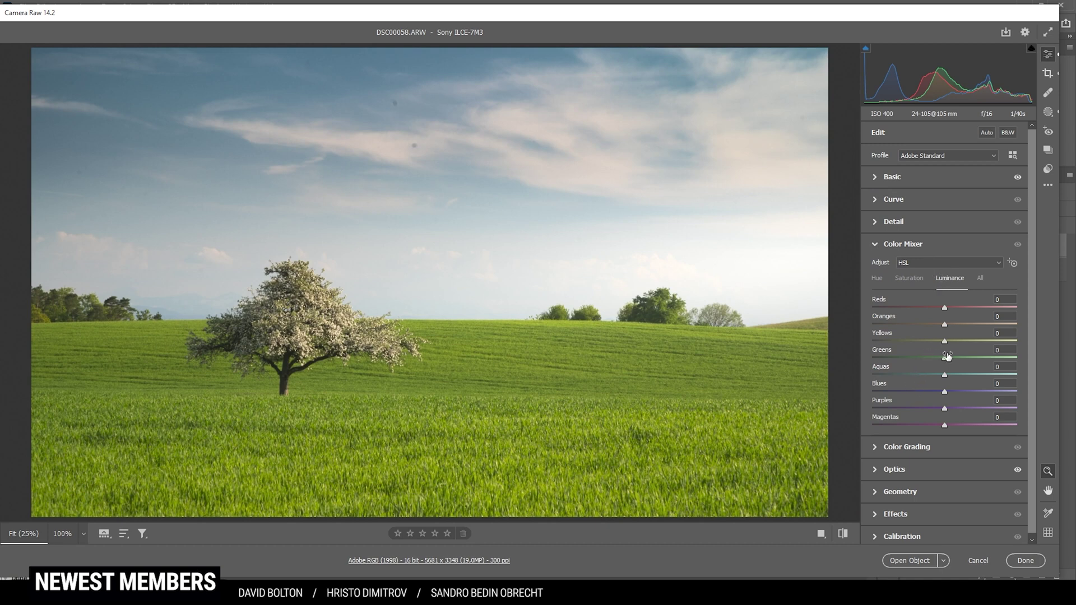
left_click_drag(945, 358, 958, 360)
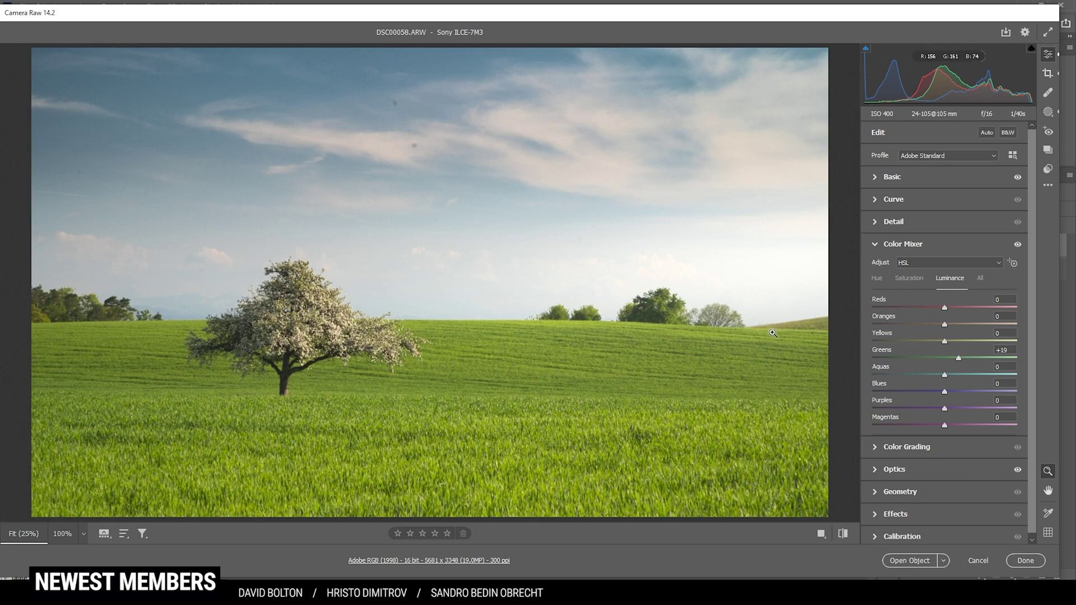
left_click_drag(944, 392, 923, 392)
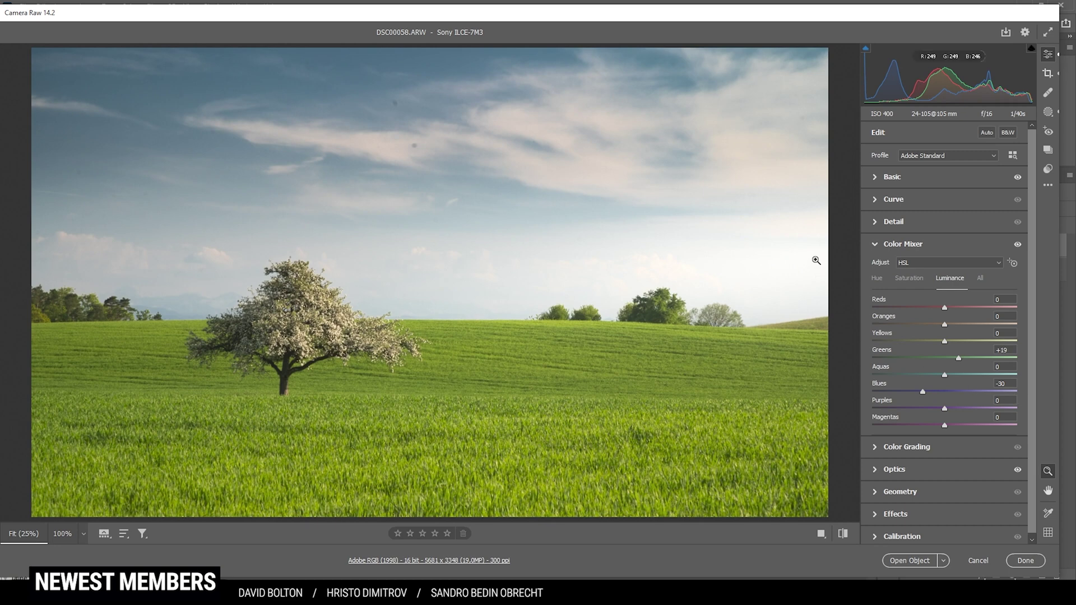
Step: Set Blues saturation to +29 in the Color Mixer, then collapse the mixer
left_click(915, 280)
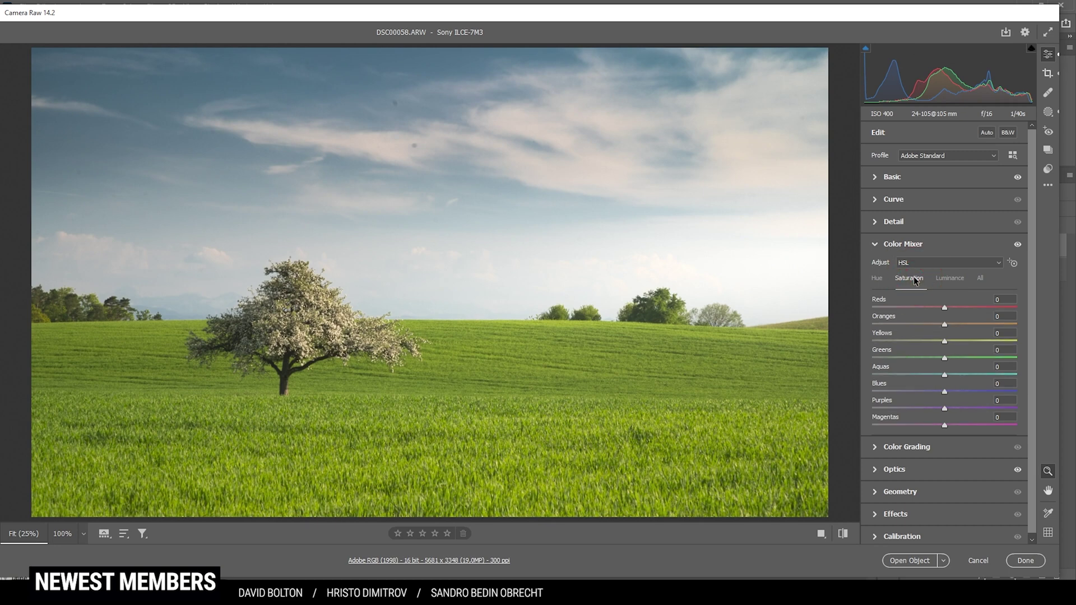
left_click_drag(944, 392, 963, 392)
left_click_drag(967, 392, 964, 391)
left_click(876, 246)
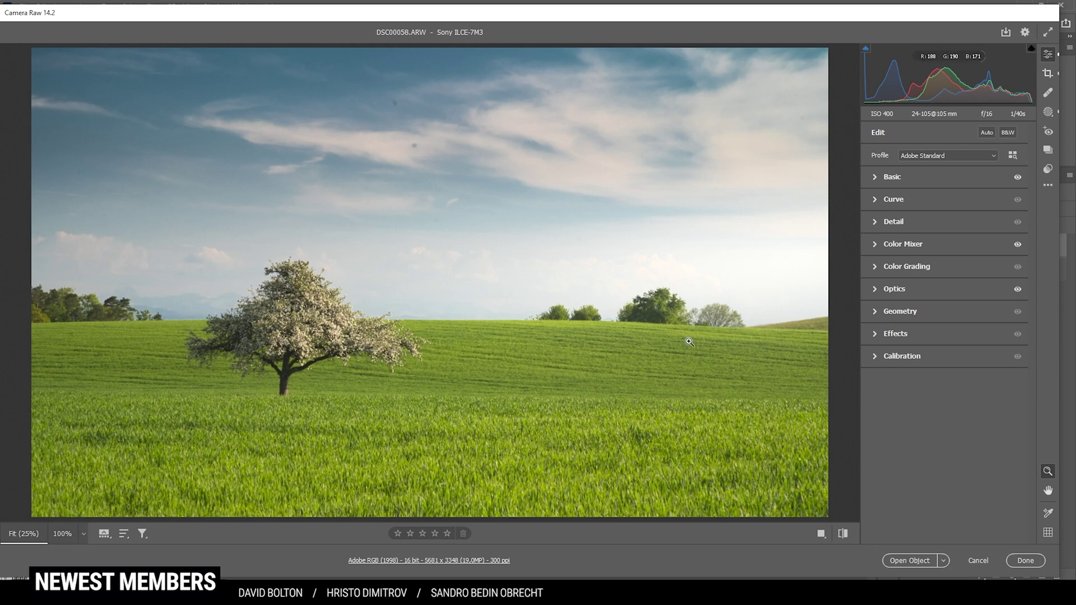
Step: Sharpen with Amount 74, Detail 100 and Masking 61, then compare before and after
left_click(876, 222)
left_click_drag(891, 267, 906, 266)
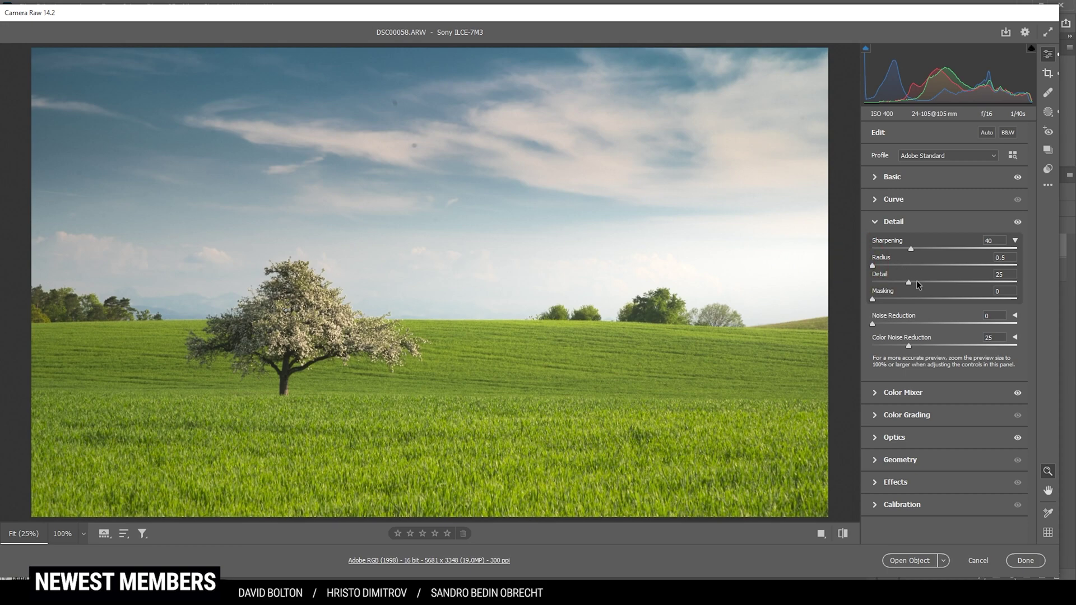
left_click_drag(909, 282, 1017, 282)
left_click_drag(873, 299, 961, 304)
left_click_drag(912, 254, 943, 256)
left_click(821, 534)
left_click(821, 534)
Step: Open the developed photo in Photoshop as DSC00058-3 and spot-heal the three dust spots in the sky
left_click(900, 565)
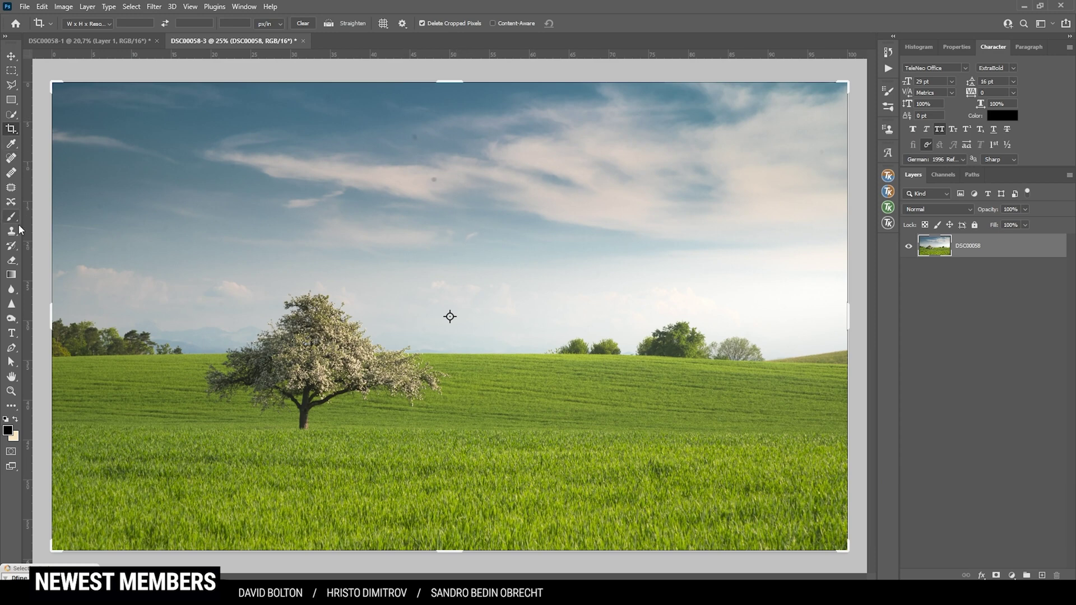
left_click(11, 158)
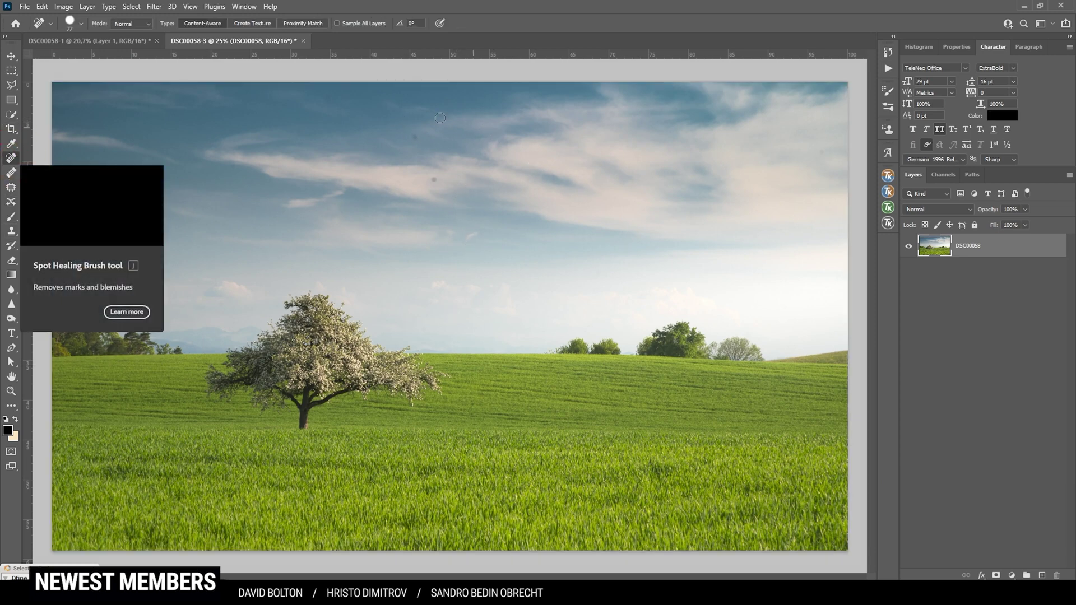
scroll(421, 102, "up", 2)
scroll(421, 102, "up", 3)
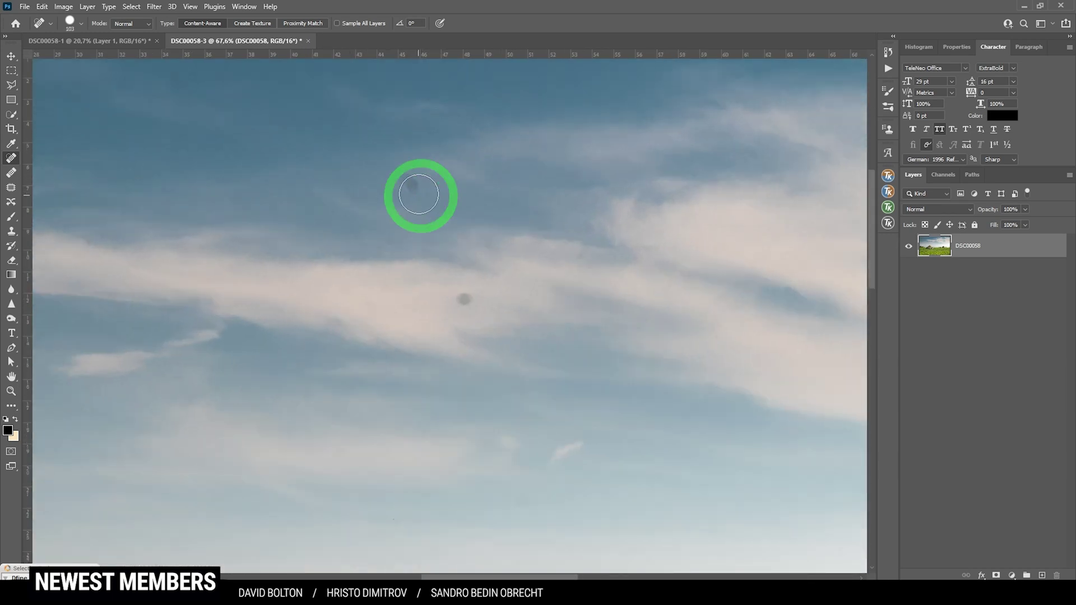
left_click(416, 189)
left_click(464, 299)
scroll(448, 280, "up", 1)
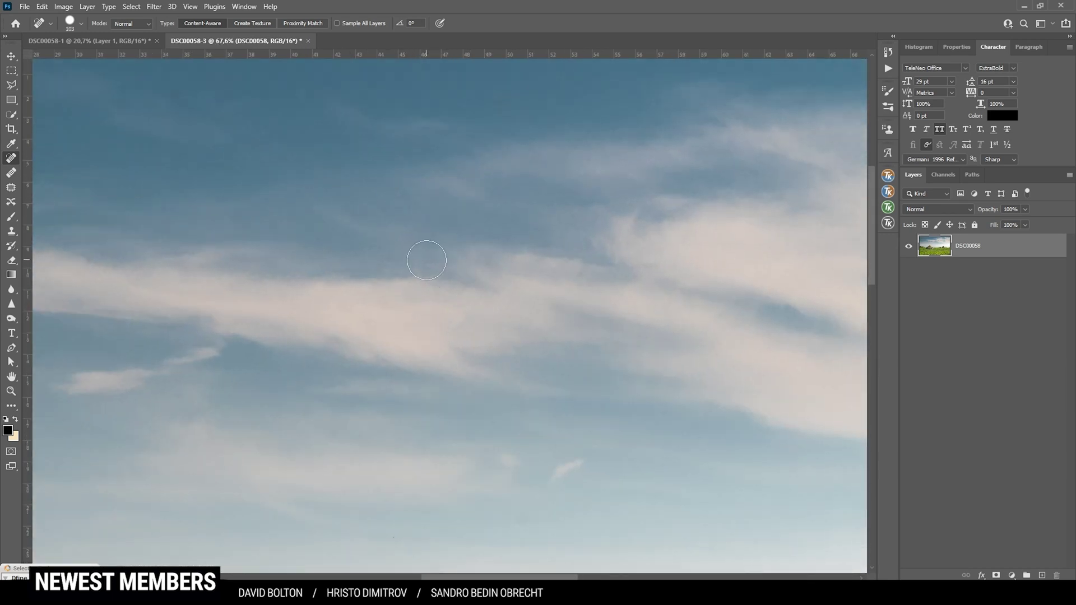
left_click(400, 195)
scroll(365, 233, "down", 5)
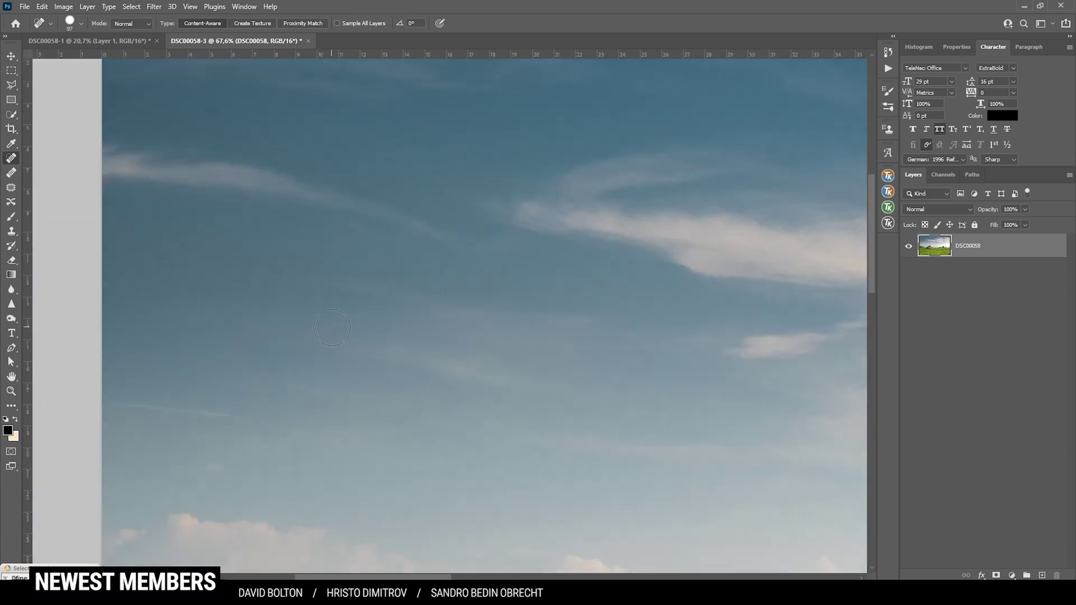
scroll(646, 216, "up", 1)
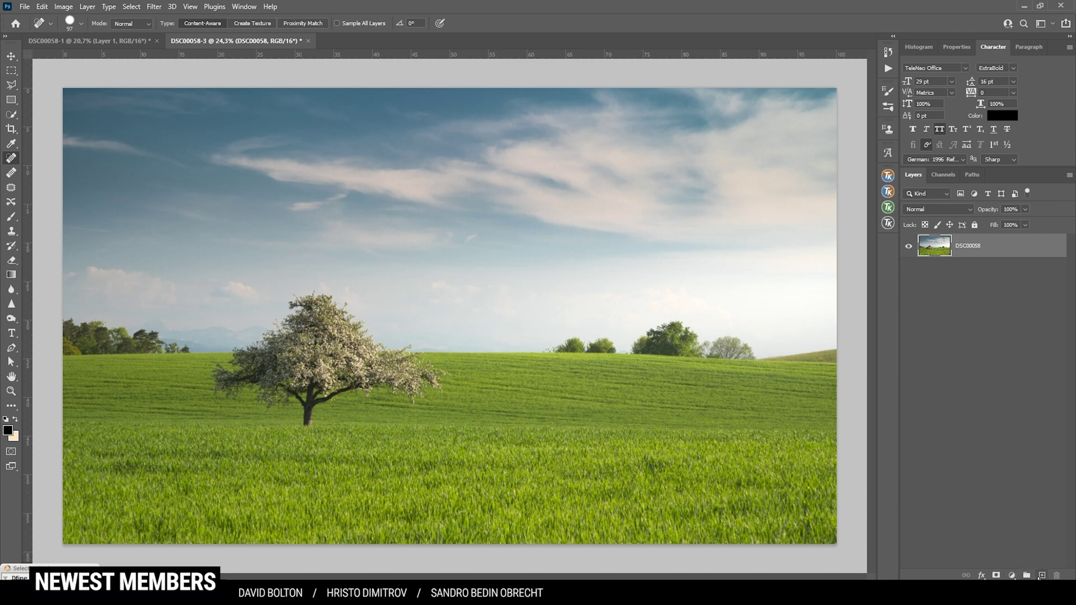
Step: Add a new empty layer set to the Soft Light blend mode
left_click(1042, 575)
left_click(927, 211)
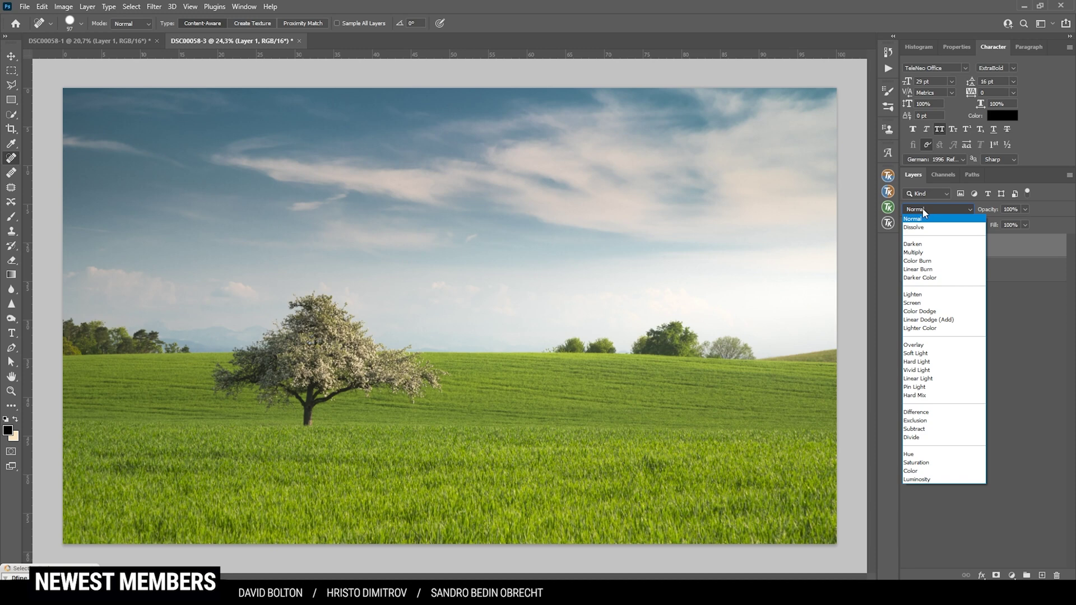
left_click(933, 354)
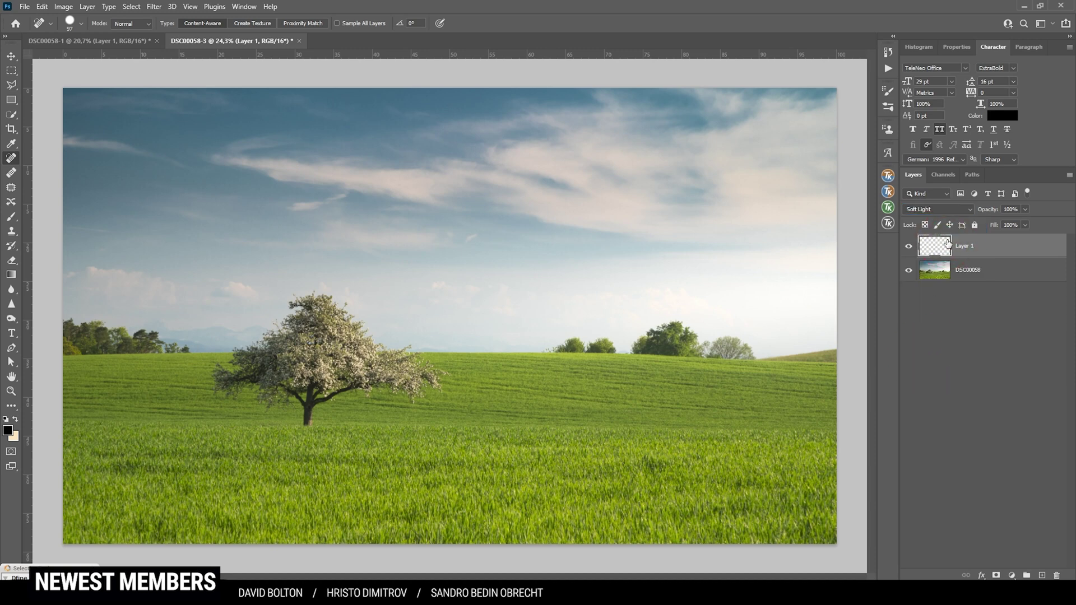
Step: Load the Brush with the bright sky colour at 9% opacity
key("b")
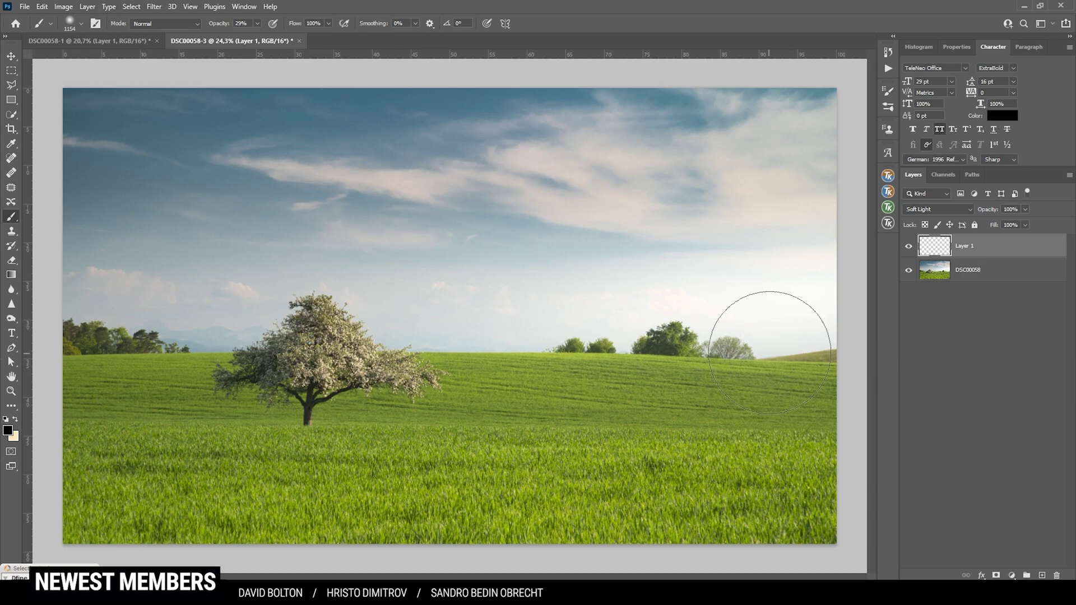
key("alt")
left_click(758, 315, "alt")
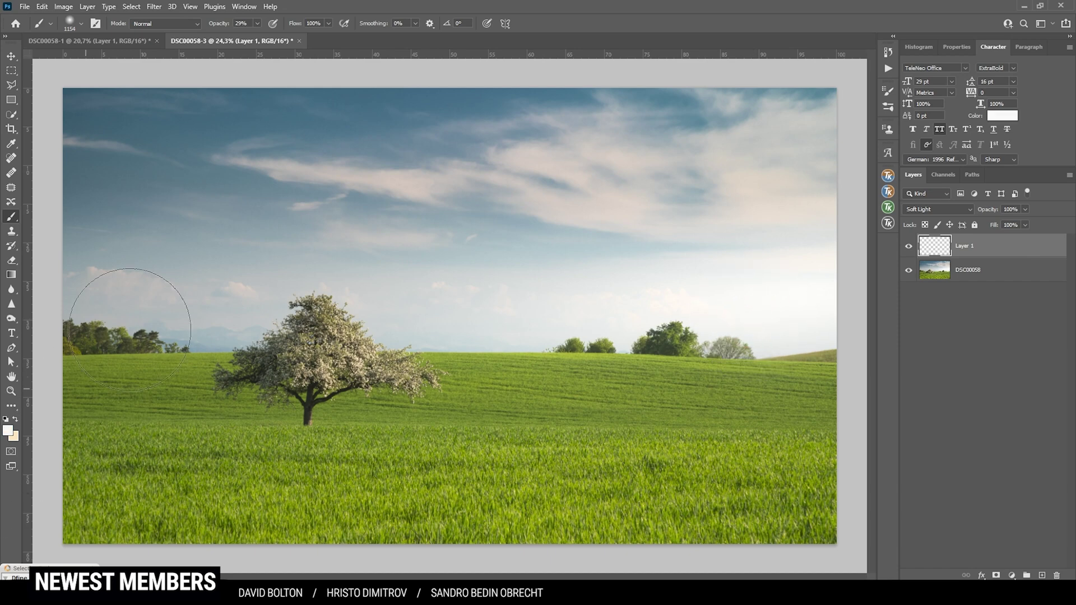
left_click(257, 24)
left_click_drag(256, 37, 249, 38)
Step: Paint a faint glow along the horizon from the right side toward the tree
mouse_move(798, 338)
left_mouse_down()
mouse_move(781, 324)
mouse_move(805, 324)
mouse_move(722, 324)
left_mouse_up()
right_click(721, 324, "alt")
mouse_move(601, 335)
left_mouse_down()
mouse_move(554, 324)
mouse_move(386, 330)
mouse_move(456, 324)
left_mouse_up()
right_click(457, 325, "alt")
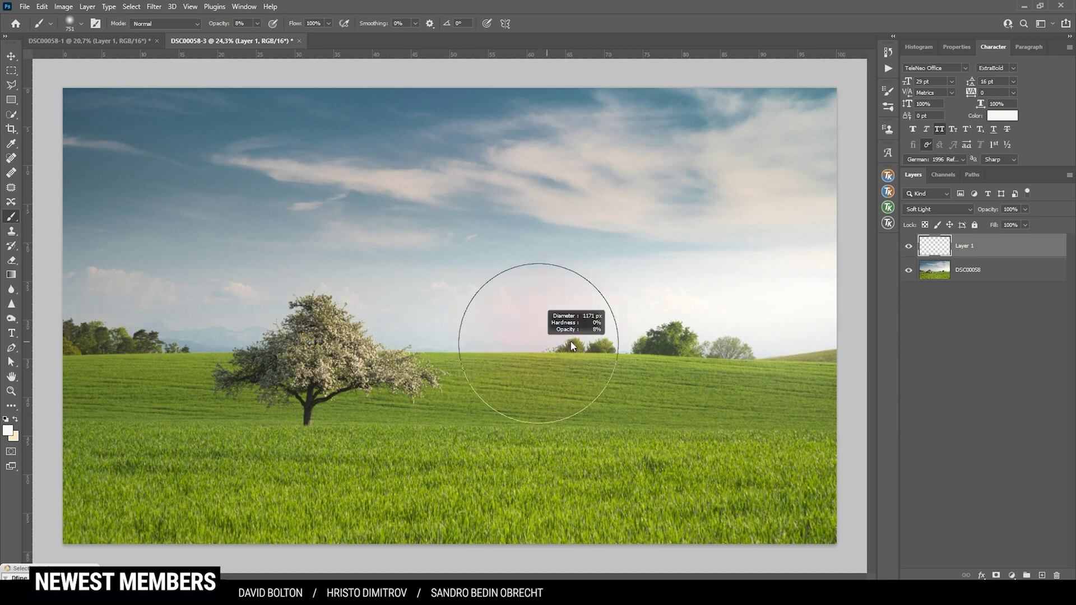
right_click(616, 333, "alt")
mouse_move(647, 319)
left_mouse_down()
mouse_move(671, 305)
mouse_move(768, 338)
mouse_move(819, 337)
mouse_move(779, 324)
left_mouse_up()
left_click(818, 335)
Step: Paint more glow over the horizon centre, then merge the glow layer into the photo
right_click(799, 326, "alt")
mouse_move(704, 310)
left_mouse_down()
mouse_move(632, 310)
mouse_move(596, 317)
left_mouse_up()
left_click(465, 324)
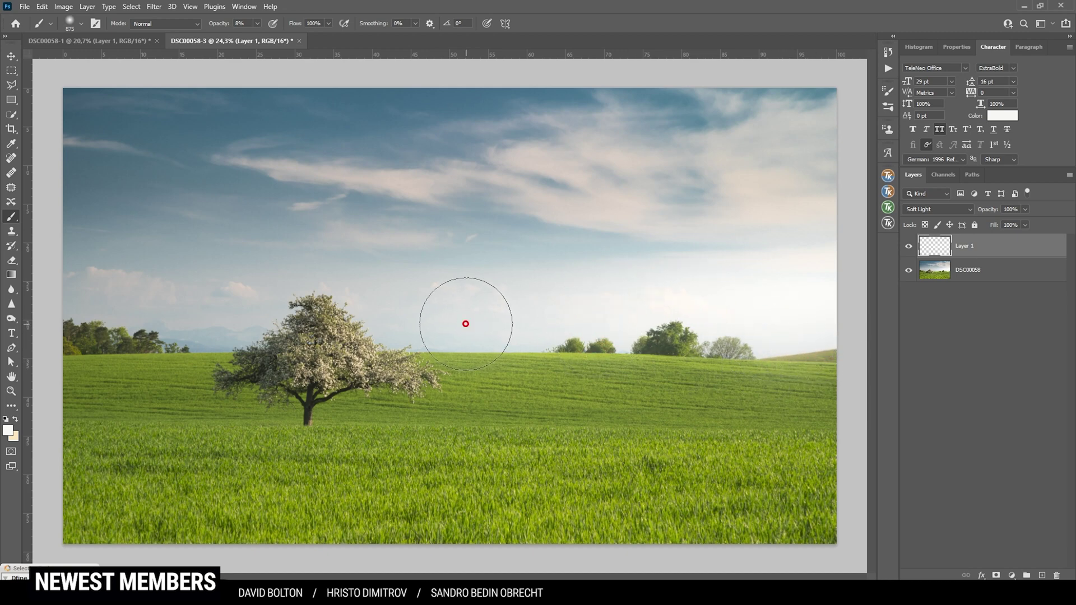
left_click_drag(466, 324, 613, 336)
right_click(613, 337, "alt")
right_click(374, 287)
left_click(968, 270)
key("ctrl+e")
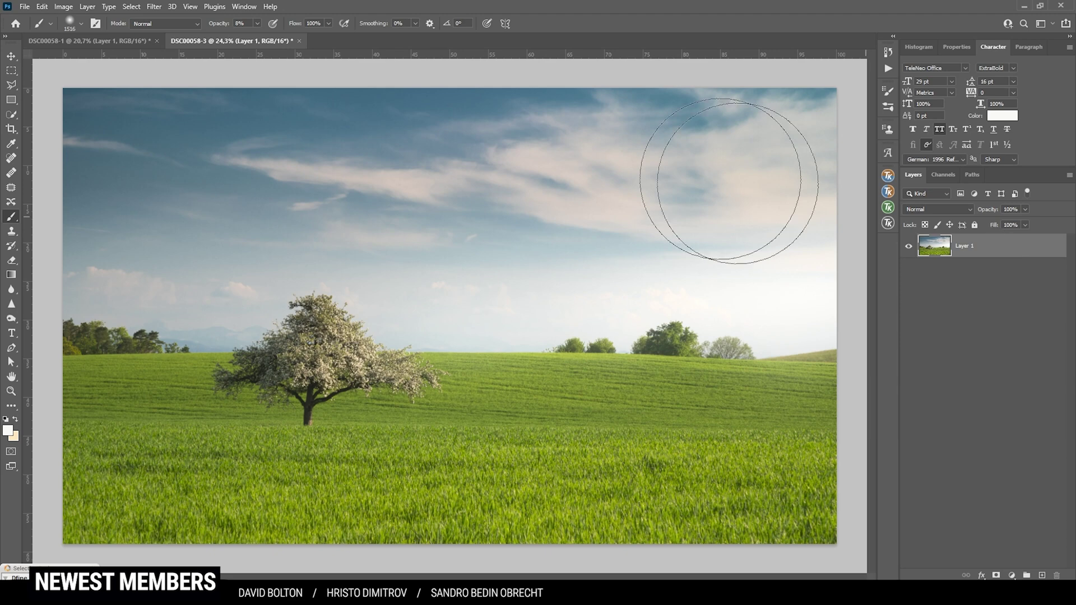
Step: Launch Color Efex Pro 4 from the Nik Collection and apply the Polarisation filter
left_click(155, 6)
mouse_move(230, 267)
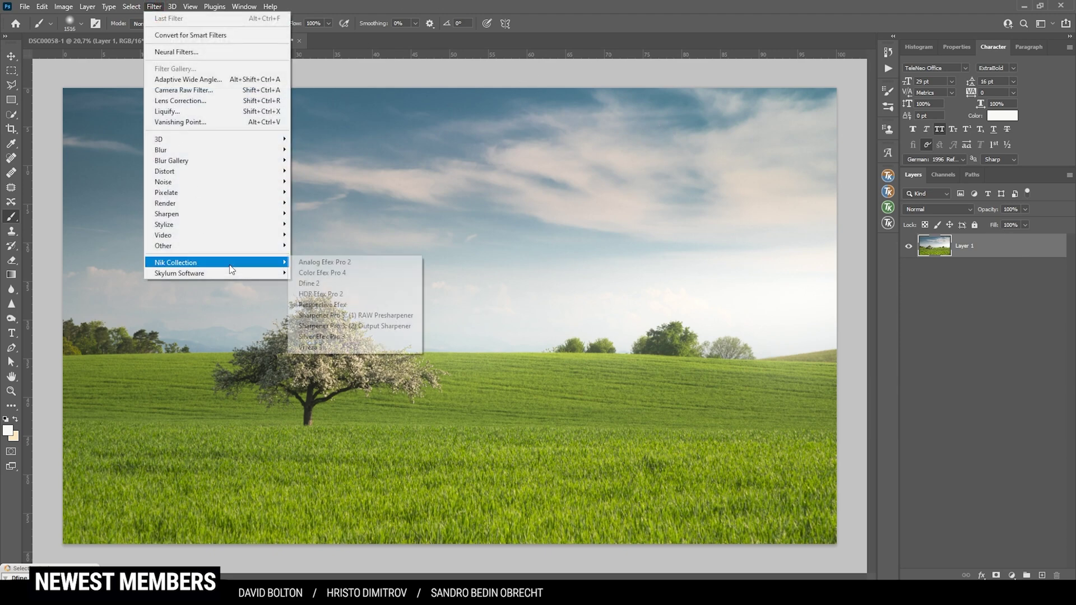
left_click(344, 272)
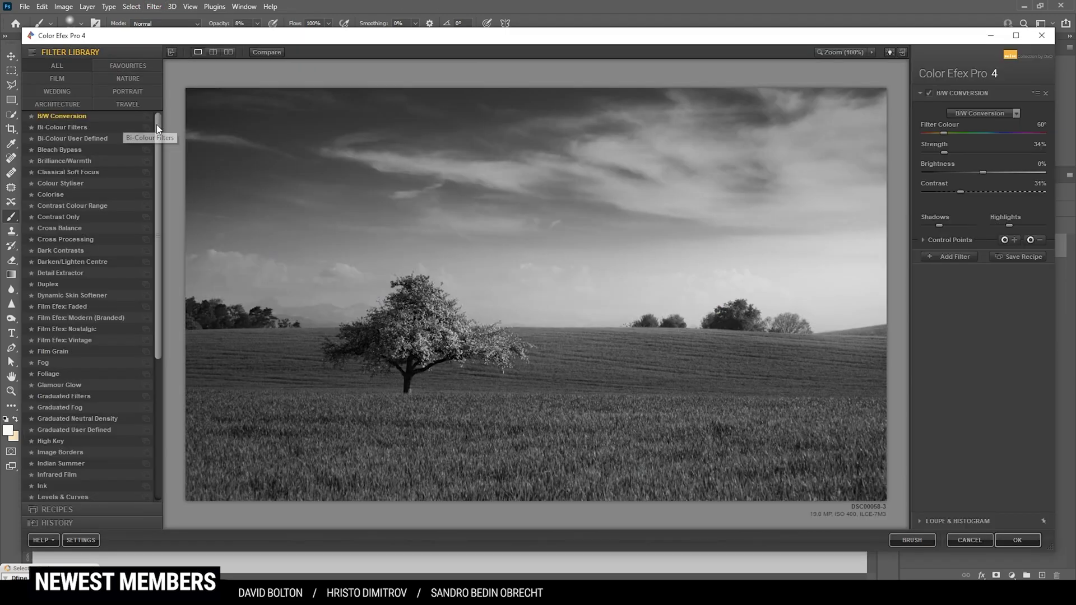
left_click_drag(156, 124, 170, 323)
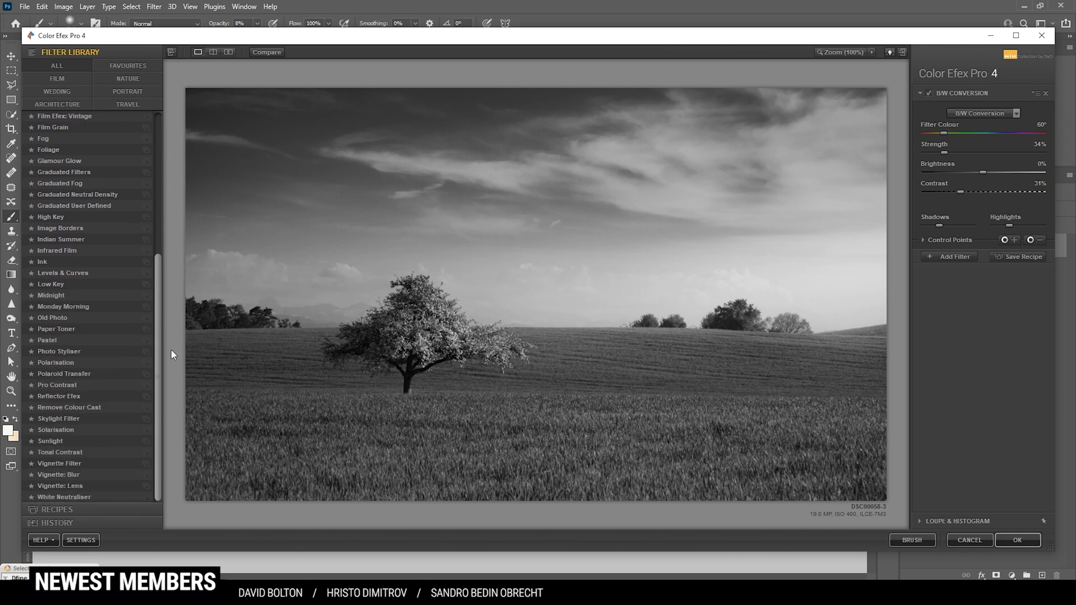
left_click(71, 363)
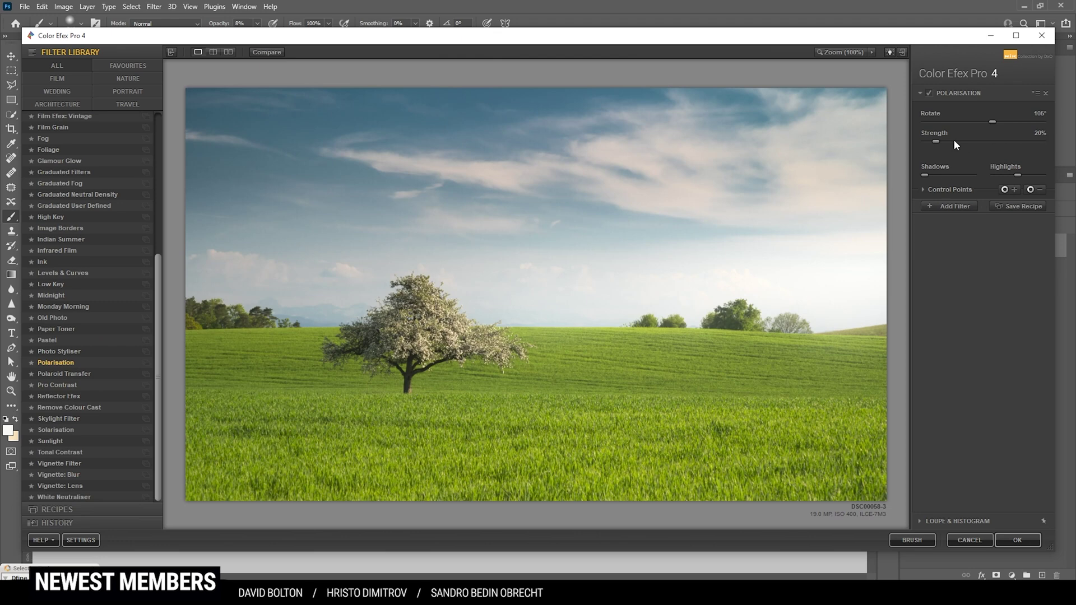
Step: Raise Polarisation strength to 55%, compare it on and off, and add a second filter slot
left_click_drag(939, 143, 959, 144)
left_click(932, 93)
left_click(931, 93)
left_click(932, 93)
left_click(931, 93)
left_click(932, 92)
left_click(931, 92)
left_click(931, 93)
left_click(931, 93)
left_click(931, 94)
left_click(931, 93)
left_click(932, 93)
left_click(931, 93)
left_click(932, 93)
left_click(931, 93)
left_click(954, 206)
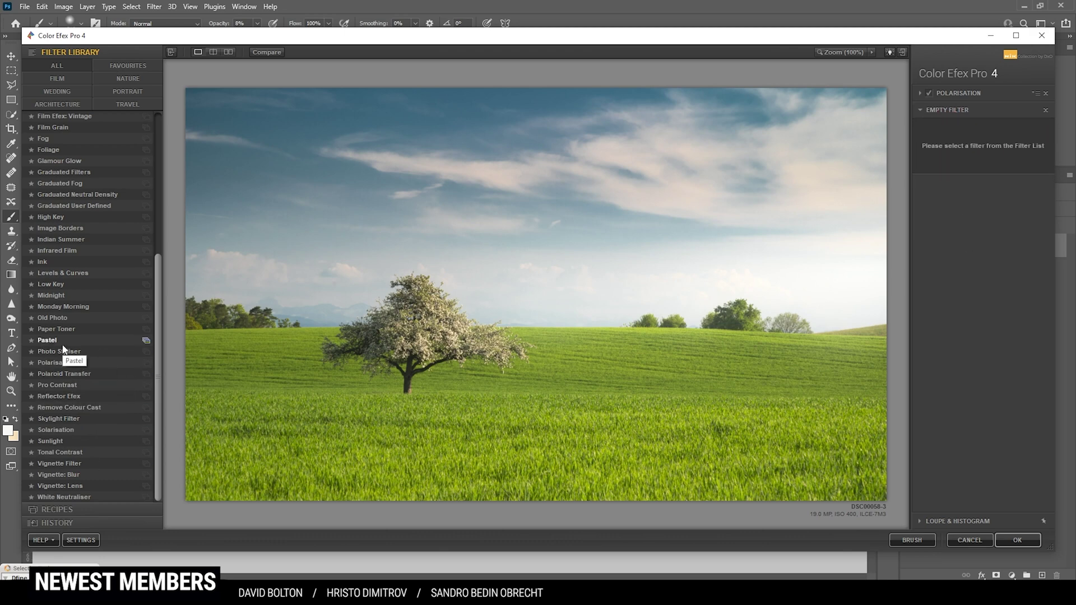
Step: Use Pro Contrast as the second filter with 7% Dynamic Contrast and apply both to Photoshop
left_click(65, 387)
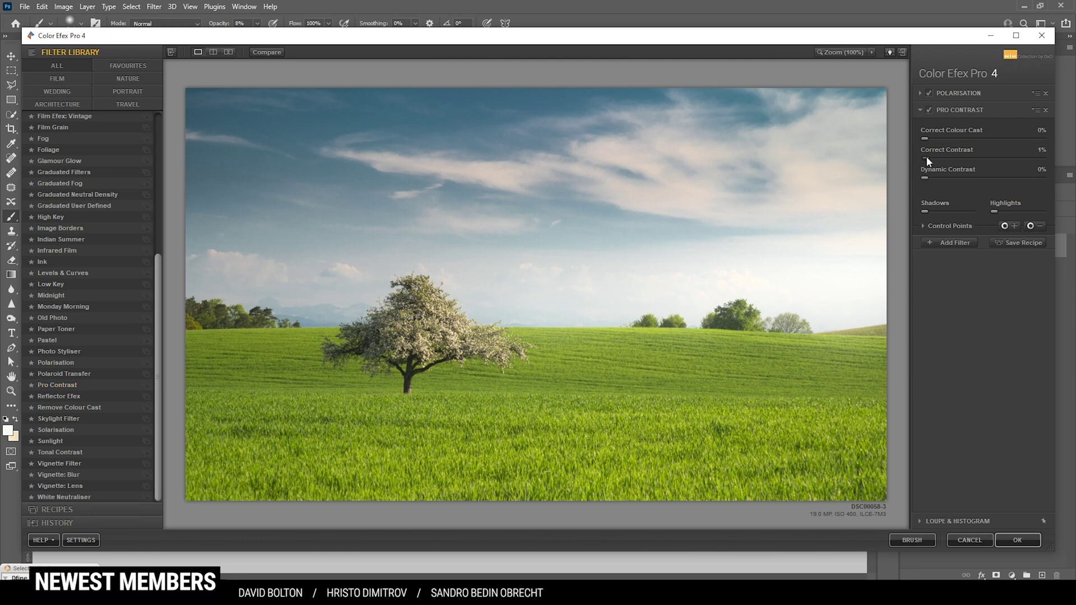
mouse_move(926, 157)
left_mouse_down()
mouse_move(944, 157)
mouse_move(931, 155)
left_mouse_up()
left_click(1015, 541)
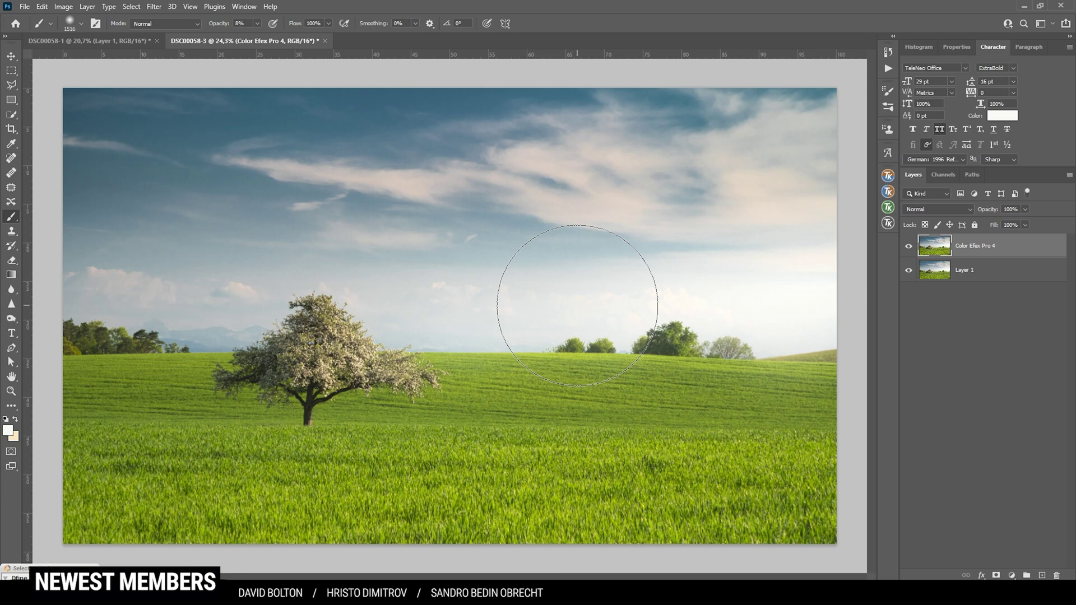